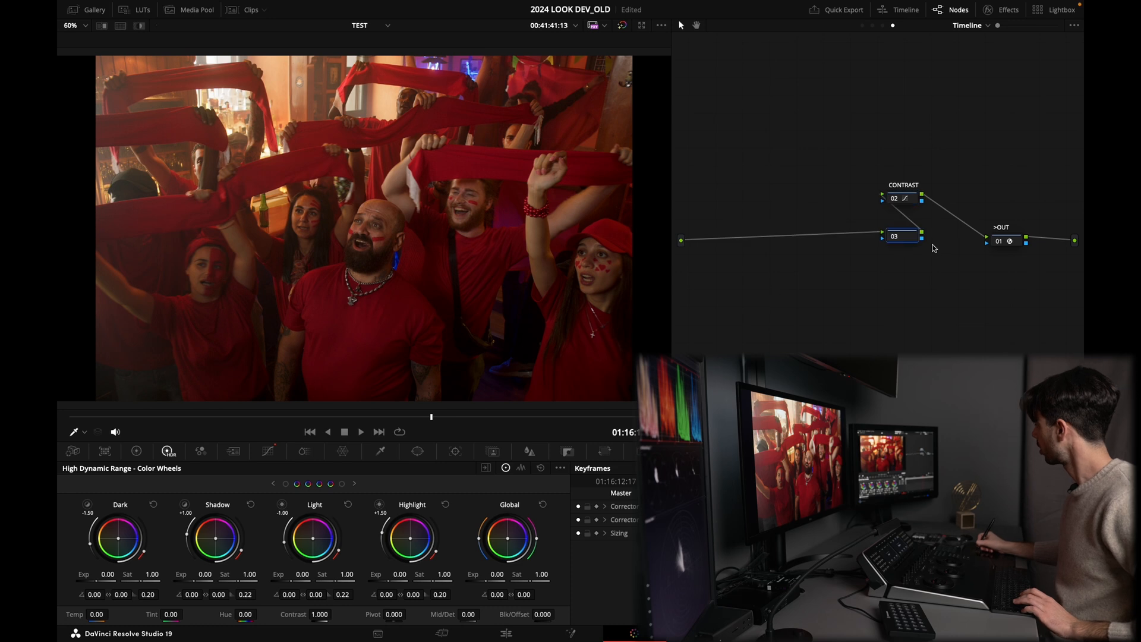
- Place node 03 ahead of the CONTRAST node and raise its primaries saturation to 87.35
{"action": "left_click_drag", "start_coordinate": [907, 238], "coordinate": [769, 168]}
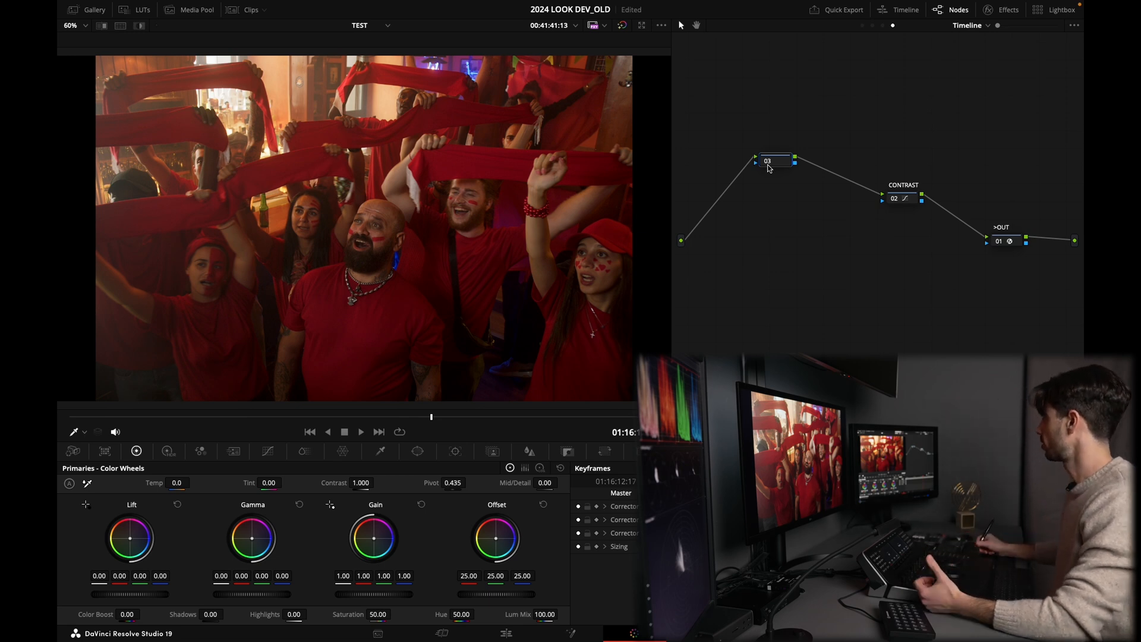
{"action": "left_click", "coordinate": [163, 453]}
{"action": "left_click", "coordinate": [139, 452]}
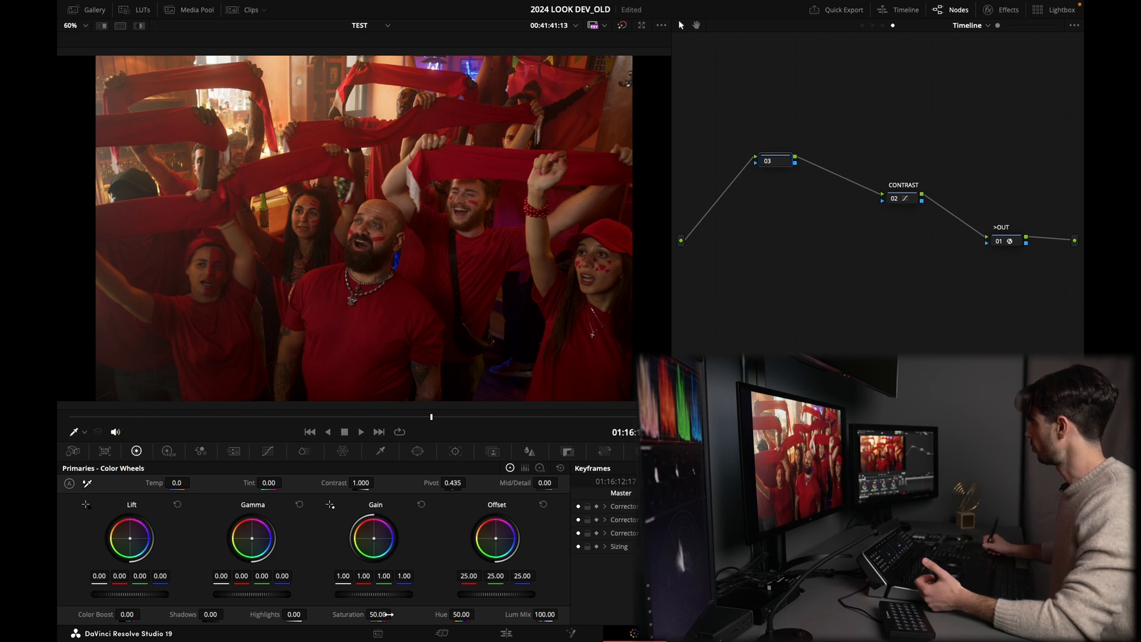
{"action": "left_click_drag", "start_coordinate": [381, 616], "coordinate": [375, 616]}
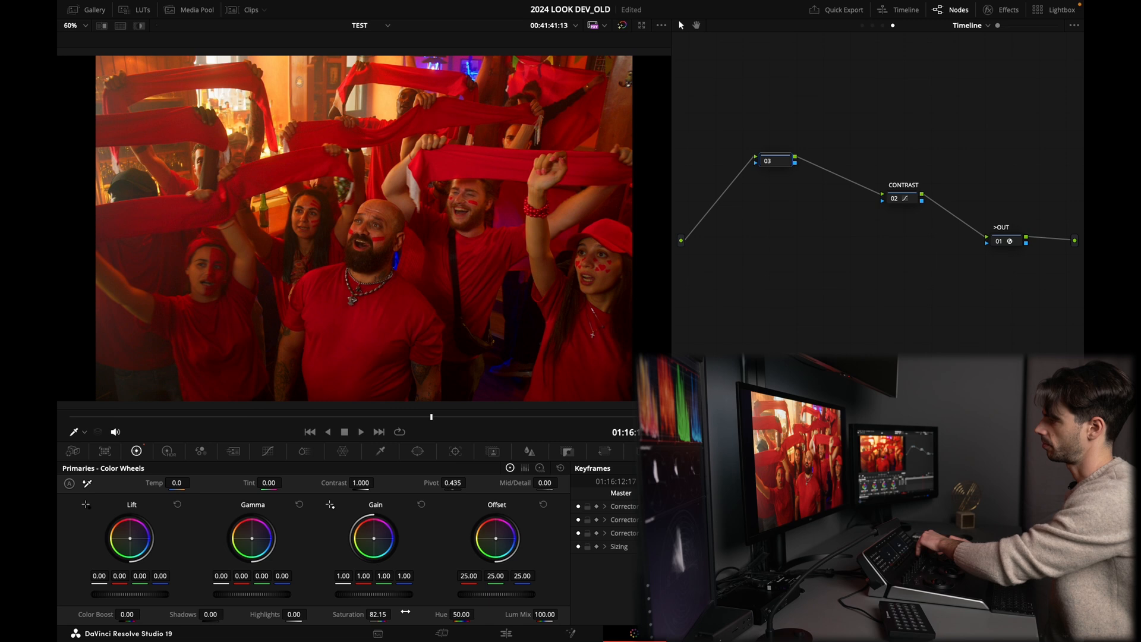
- Compare the image with node 03 disabled and enabled, and reset its primaries saturation to the default
{"action": "key", "text": "ctrl+d"}
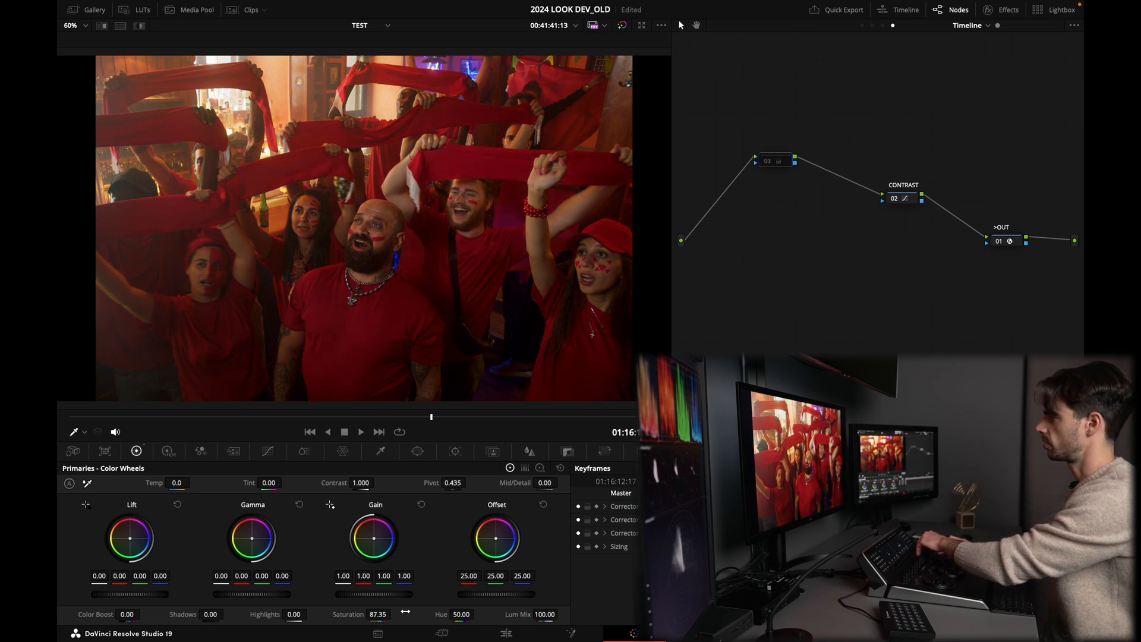
{"action": "key", "text": "ctrl+d"}
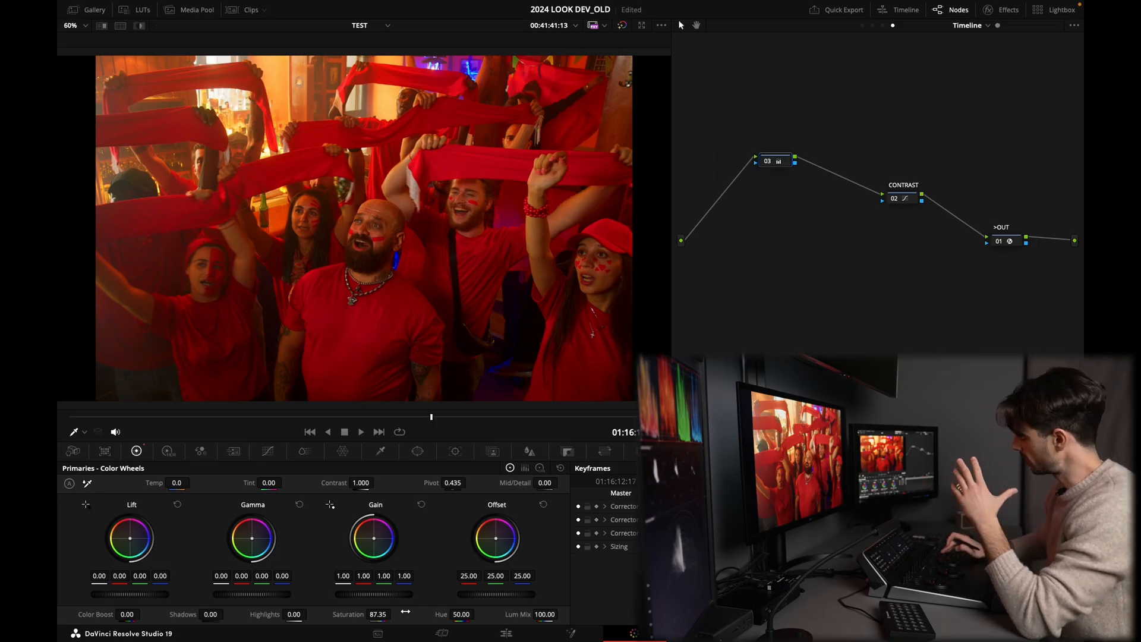
{"action": "key", "text": "ctrl+d"}
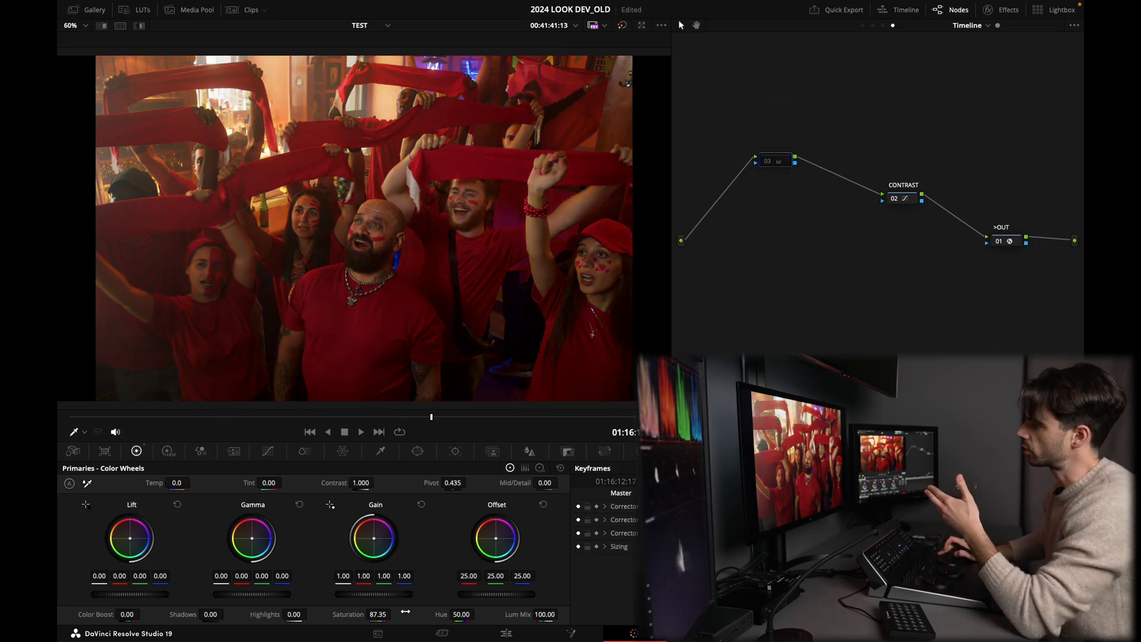
{"action": "key", "text": "ctrl+d"}
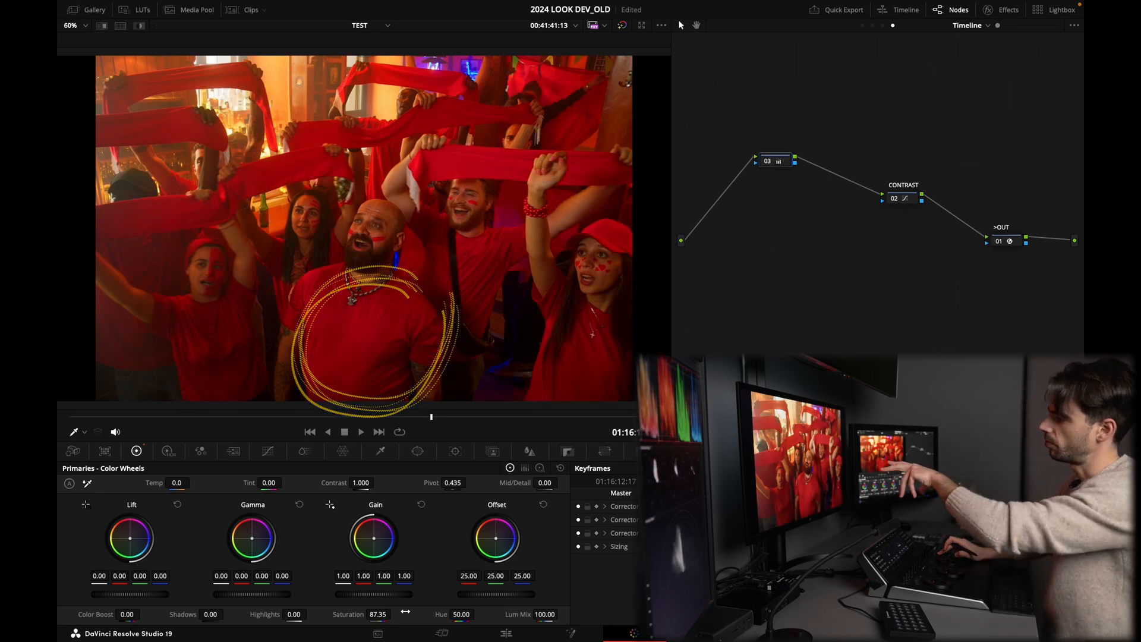
{"action": "key", "text": "ctrl+d"}
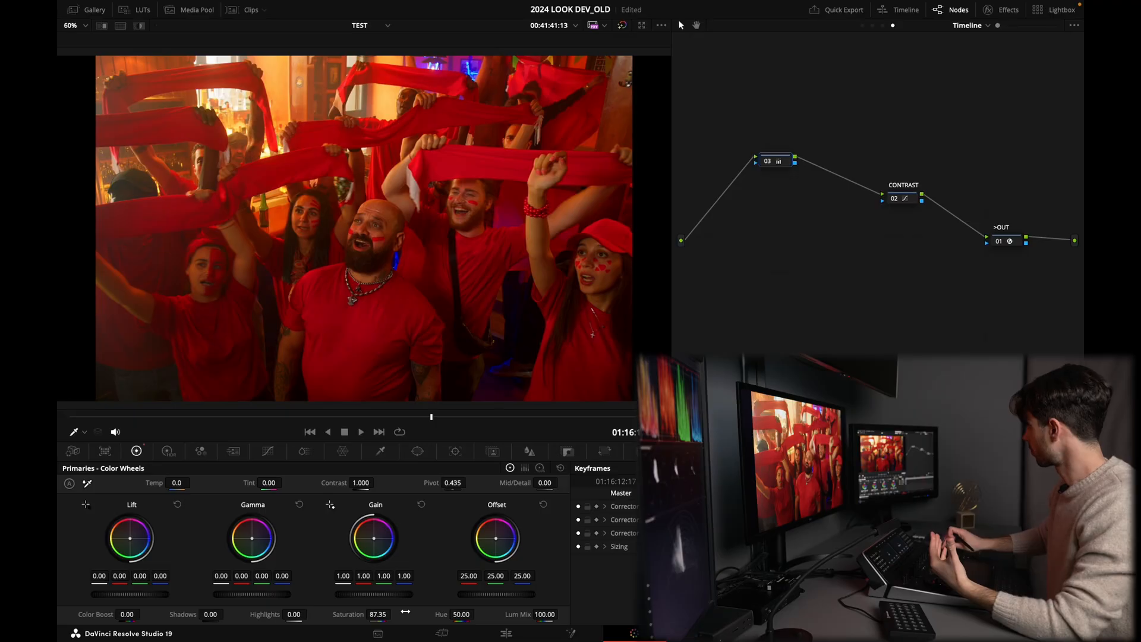
{"action": "double_click", "coordinate": [405, 611]}
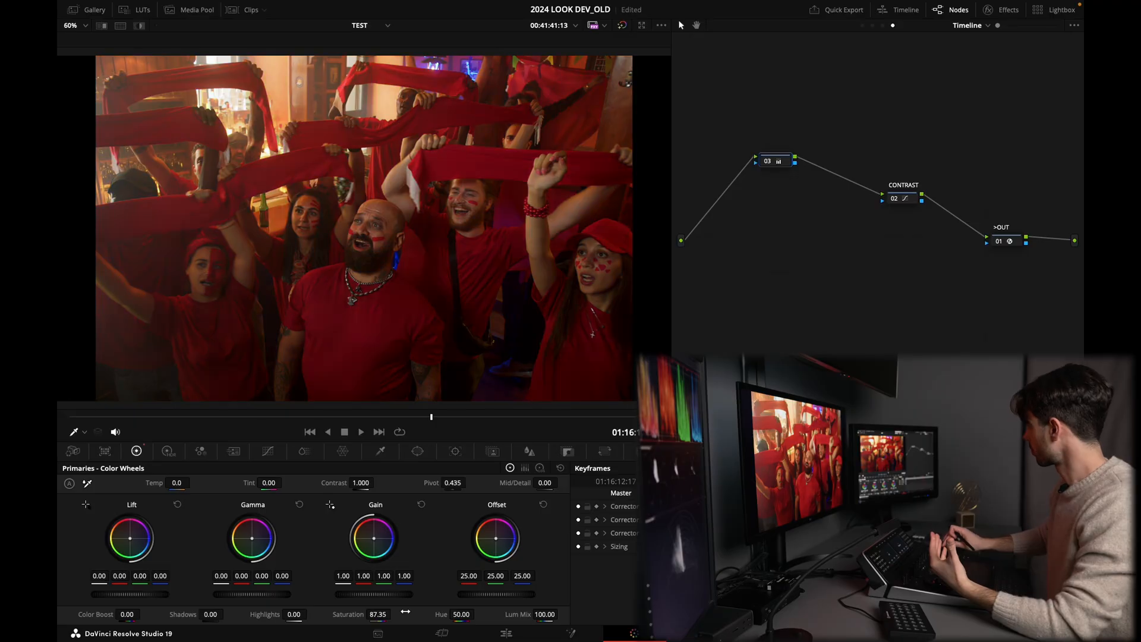
- Try an HDR global saturation of 1.94 with hue 3.12 on node 03, comparing the image with the node disabled and enabled
{"action": "left_click", "coordinate": [169, 453]}
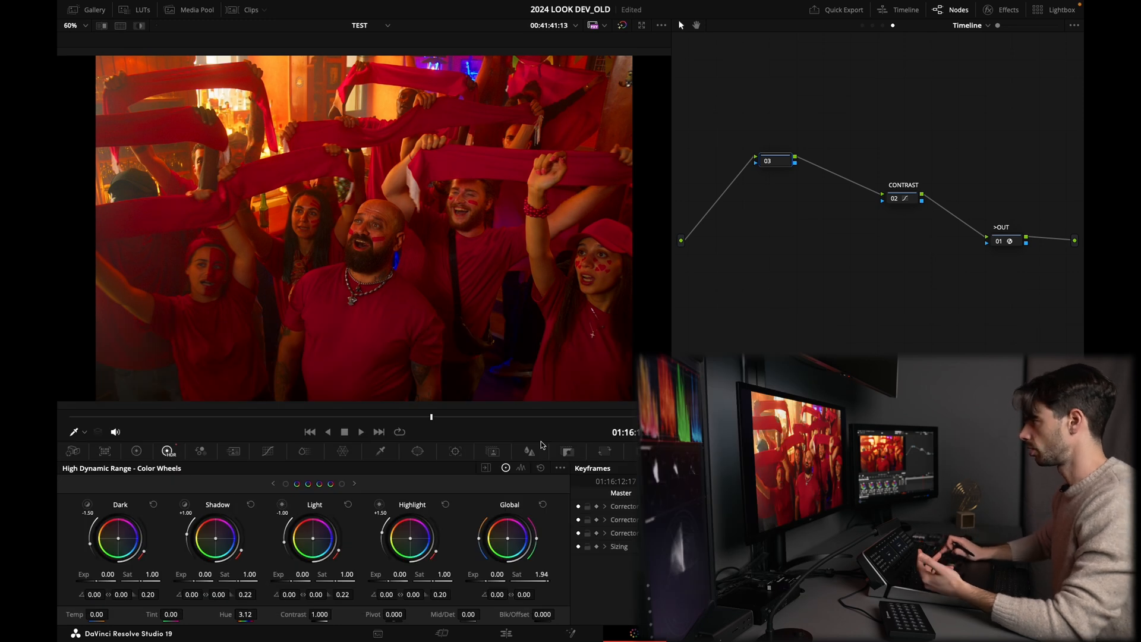
{"action": "key", "text": "ctrl+d"}
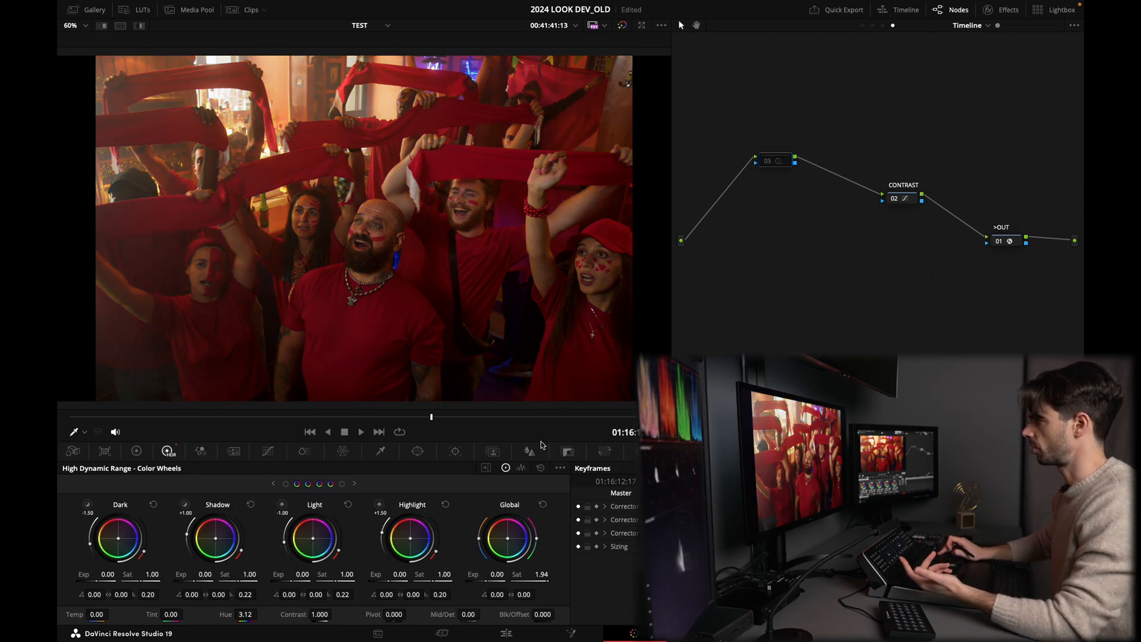
{"action": "key", "text": "ctrl+d"}
{"action": "key", "text": "ctrl+d"}
{"action": "key", "text": "ctrl+d"}
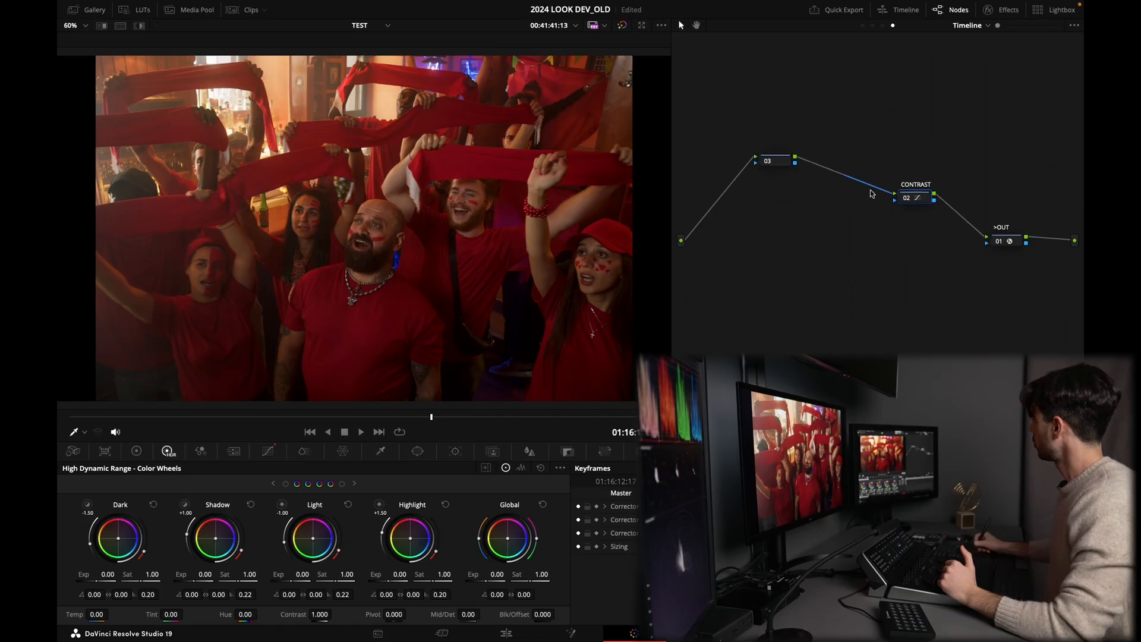
- Arrange the node graph as a column with node 03 above CONTRAST and CONTRAST above >OUT
{"action": "left_click_drag", "start_coordinate": [779, 165], "coordinate": [759, 102]}
{"action": "left_click_drag", "start_coordinate": [999, 27], "coordinate": [1013, 27]}
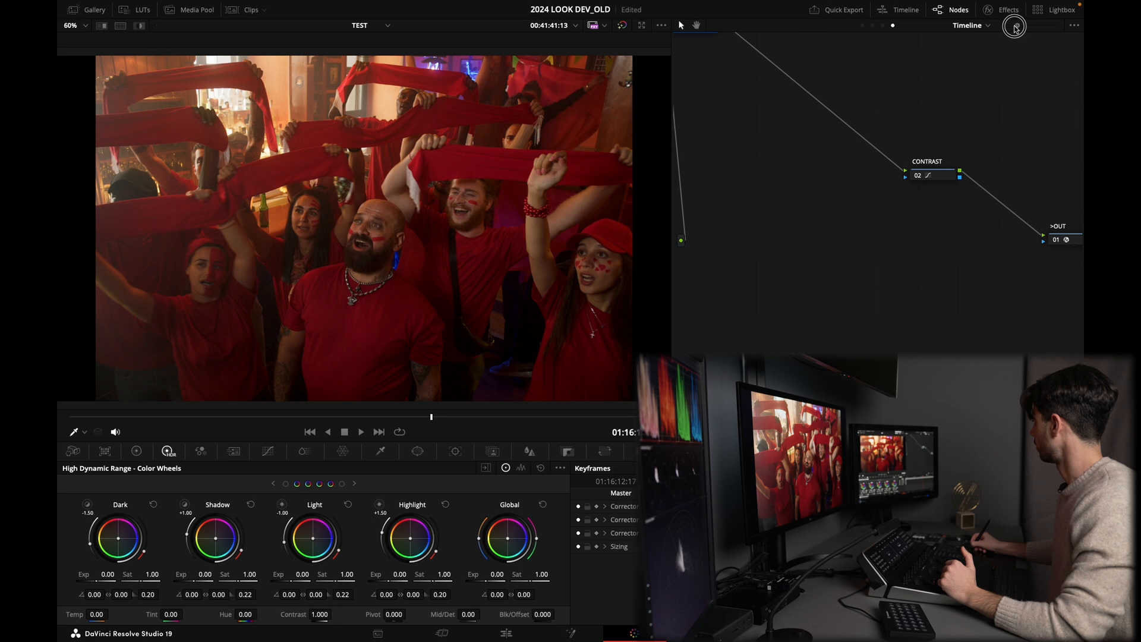
{"action": "left_click_drag", "start_coordinate": [780, 93], "coordinate": [802, 189]}
{"action": "left_click_drag", "start_coordinate": [731, 123], "coordinate": [851, 149]}
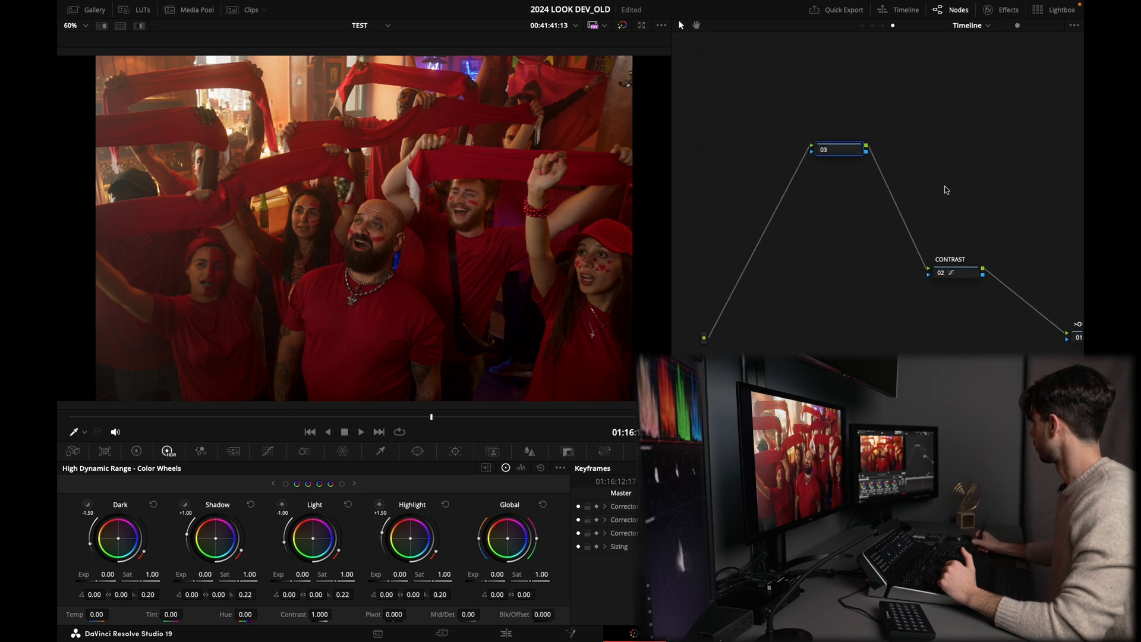
{"action": "left_click_drag", "start_coordinate": [938, 185], "coordinate": [837, 156]}
{"action": "left_click_drag", "start_coordinate": [990, 307], "coordinate": [890, 292]}
{"action": "left_click_drag", "start_coordinate": [937, 244], "coordinate": [991, 209]}
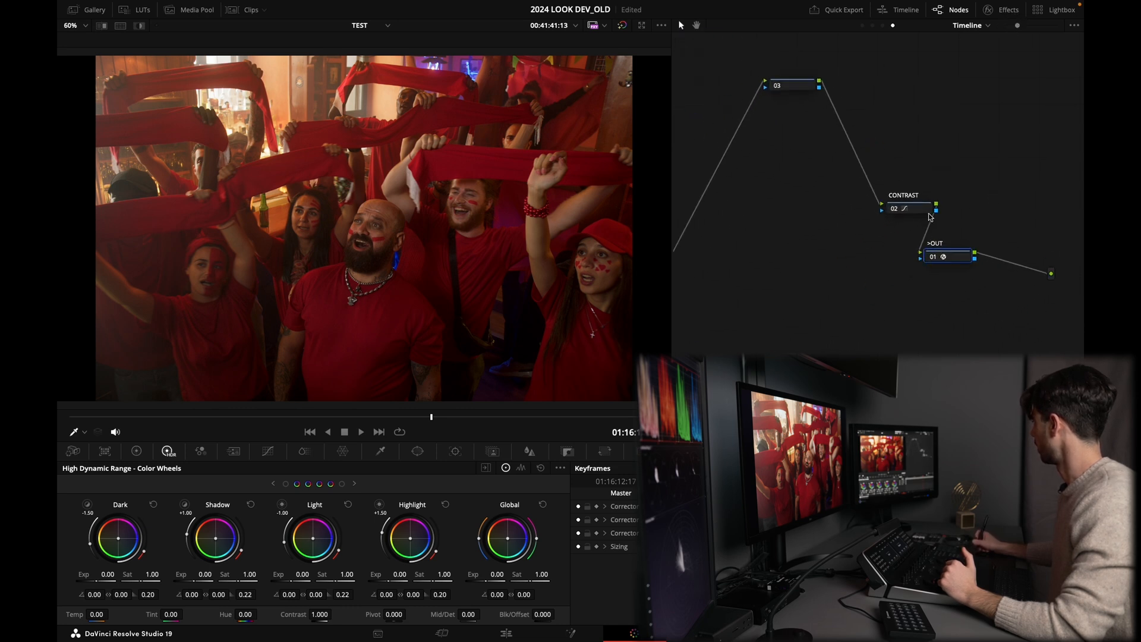
{"action": "left_click_drag", "start_coordinate": [916, 212], "coordinate": [839, 207]}
{"action": "left_click_drag", "start_coordinate": [924, 258], "coordinate": [796, 254]}
{"action": "left_click_drag", "start_coordinate": [843, 202], "coordinate": [813, 206]}
{"action": "left_click_drag", "start_coordinate": [809, 86], "coordinate": [828, 137]}
{"action": "left_click", "coordinate": [1021, 25]}
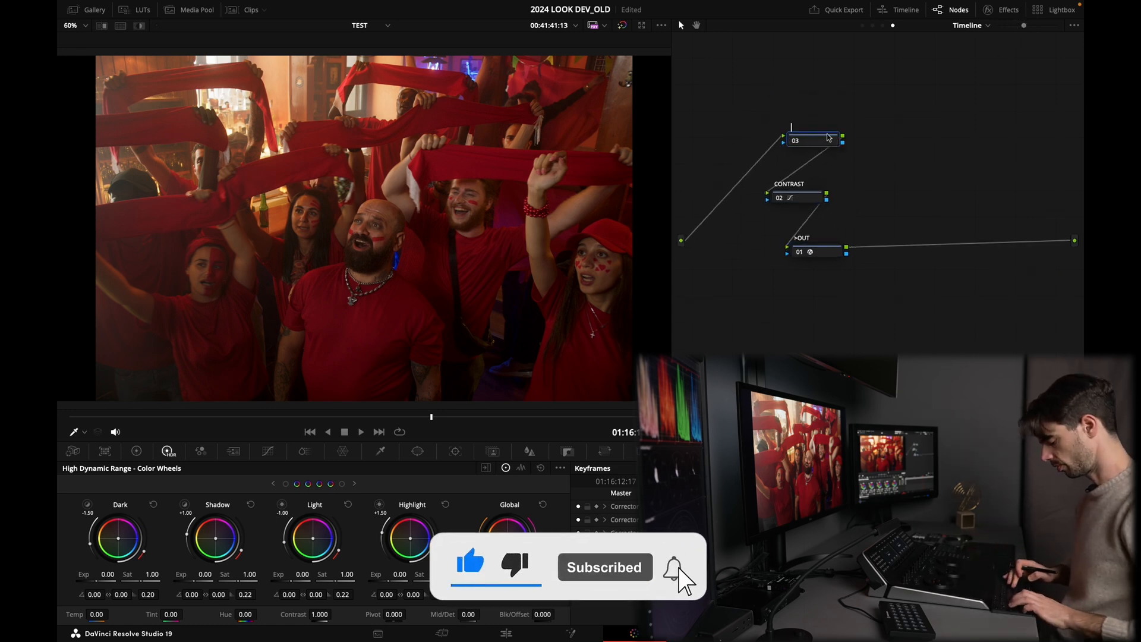
- Label node 03 SATURATION and set its color space to HSL
{"action": "type", "text": "SATURATION"}
{"action": "key", "text": "Return"}
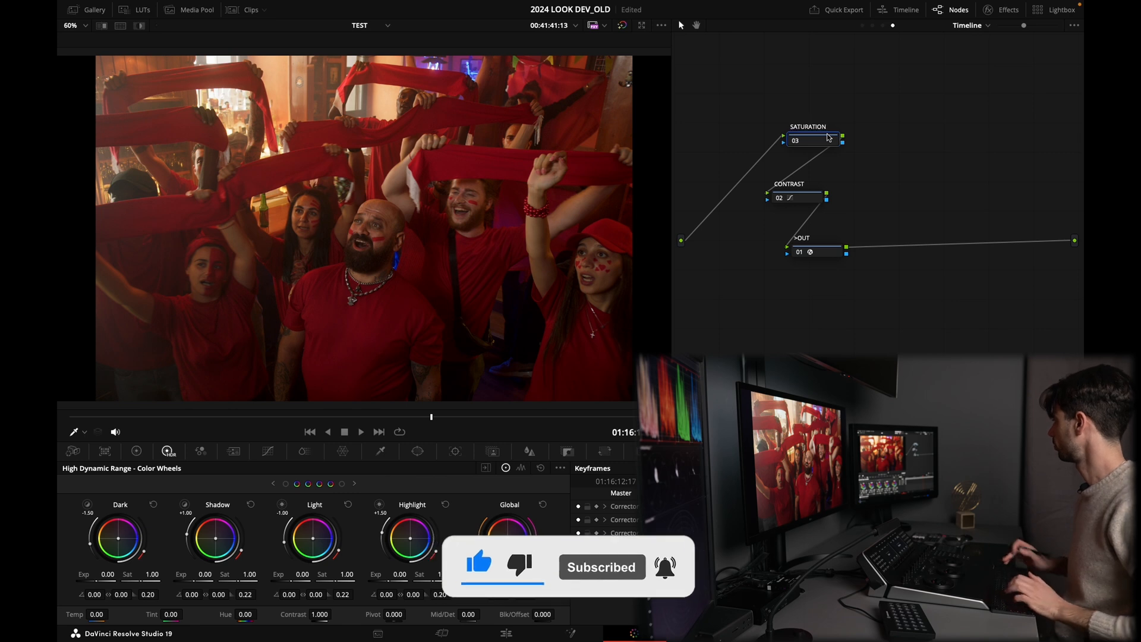
{"action": "right_click", "coordinate": [830, 128]}
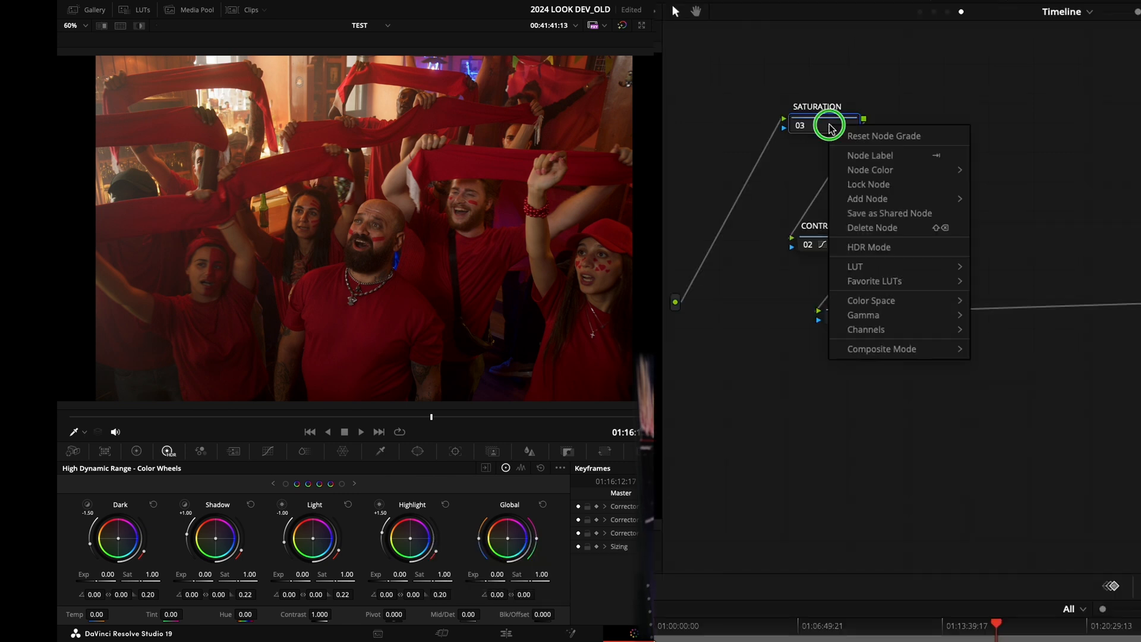
{"action": "mouse_move", "coordinate": [912, 304]}
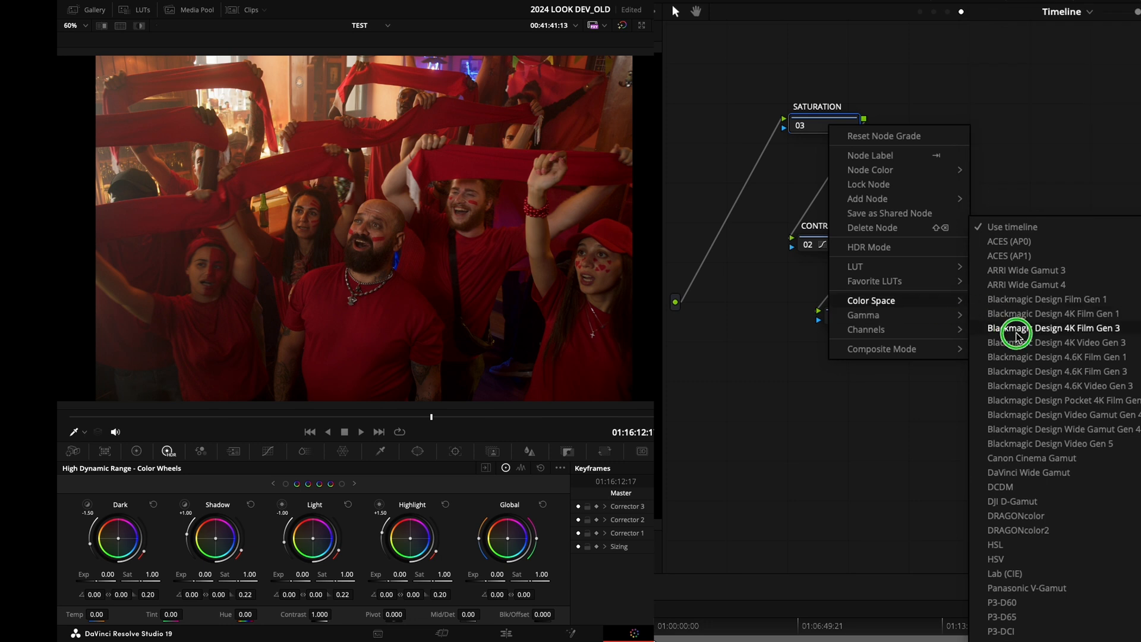
{"action": "left_click", "coordinate": [1047, 544]}
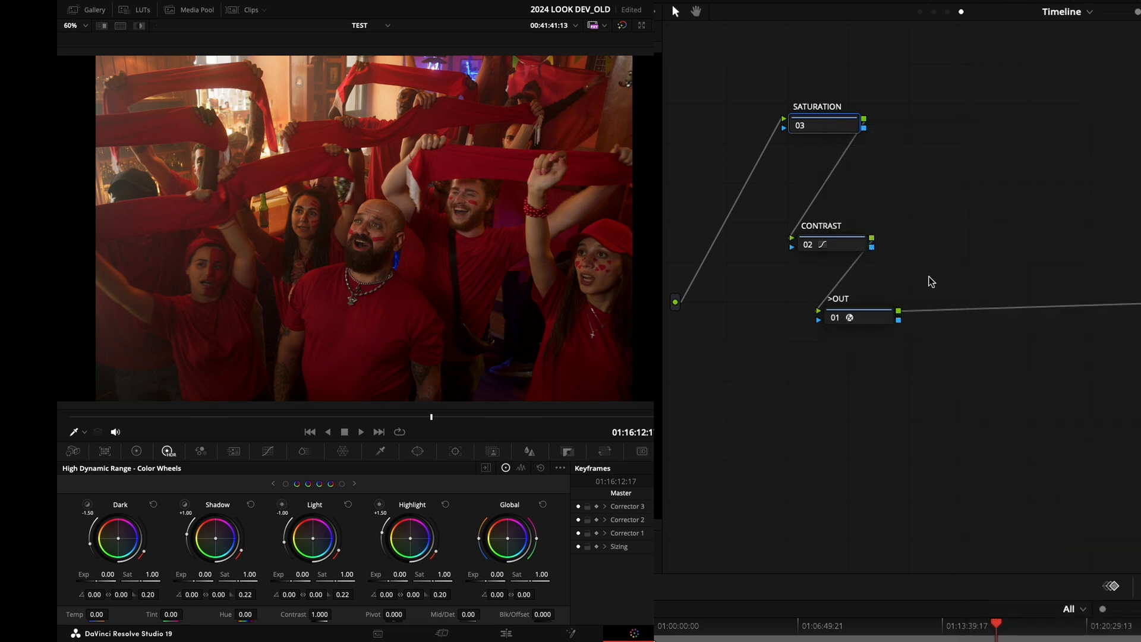
- Check the color space assigned to the SATURATION node among the available options
{"action": "right_click", "coordinate": [853, 134]}
{"action": "mouse_move", "coordinate": [935, 308]}
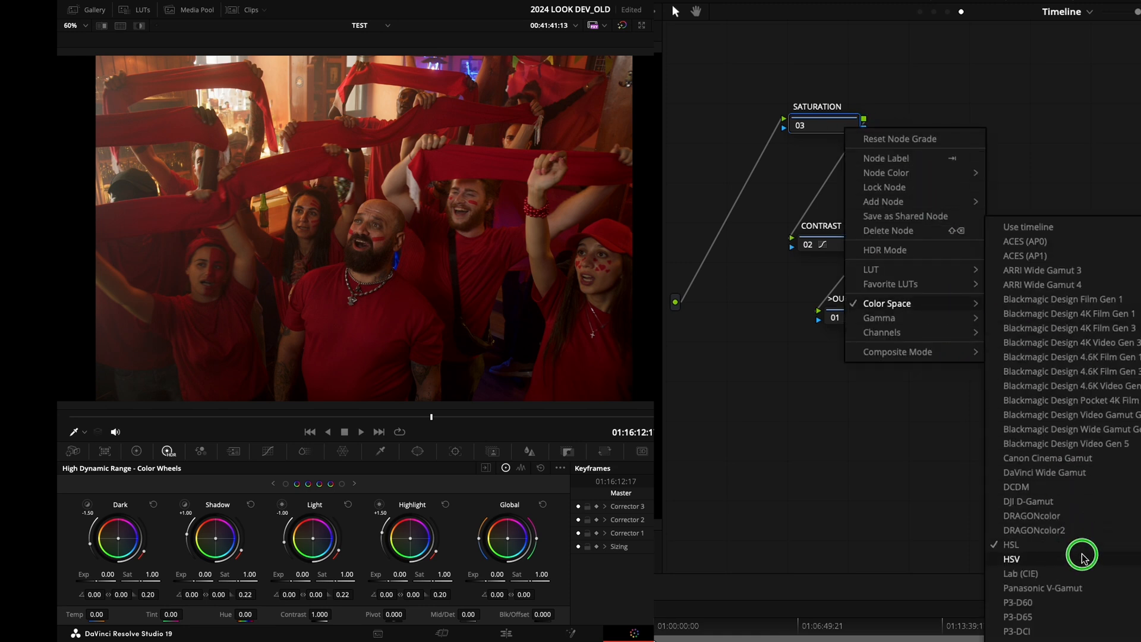
{"action": "left_click", "coordinate": [774, 432]}
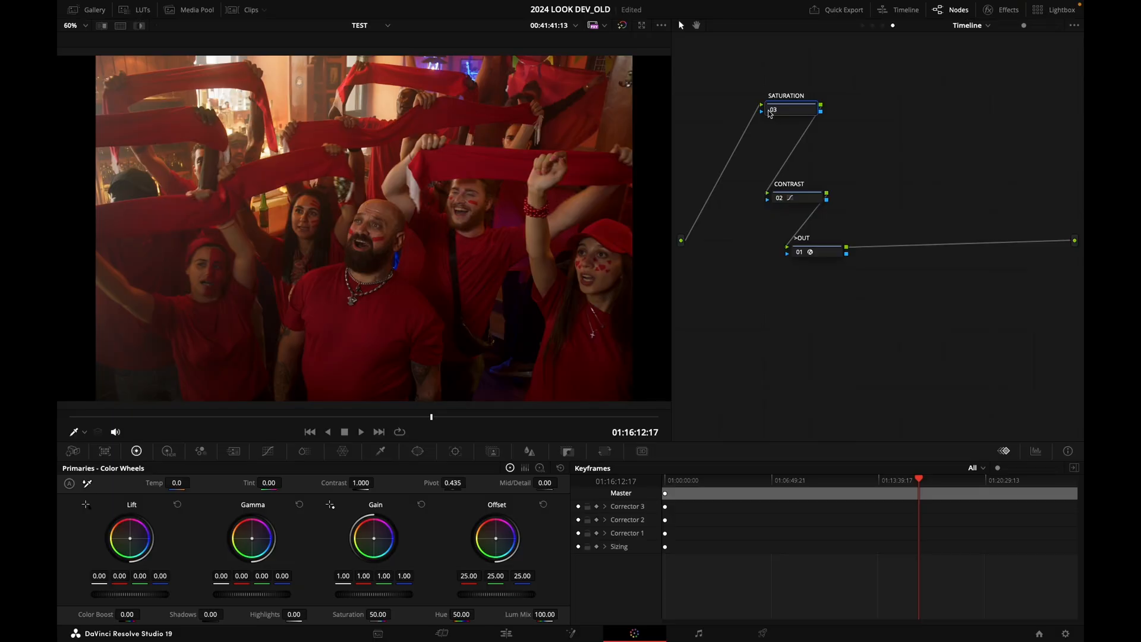
{"action": "right_click", "coordinate": [791, 114]}
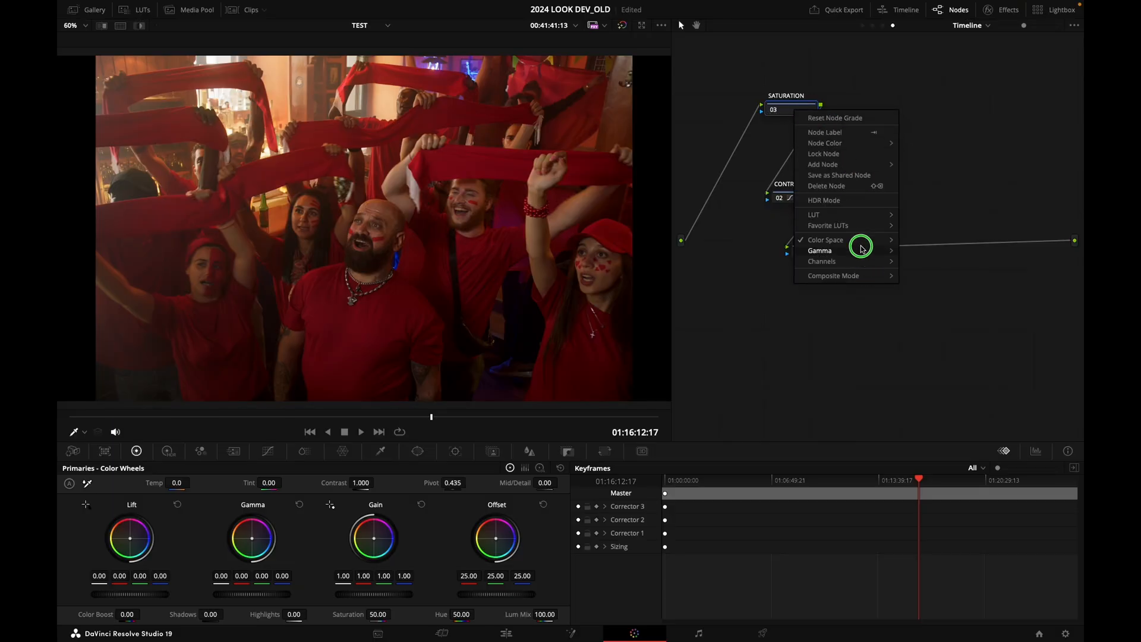
{"action": "mouse_move", "coordinate": [860, 239]}
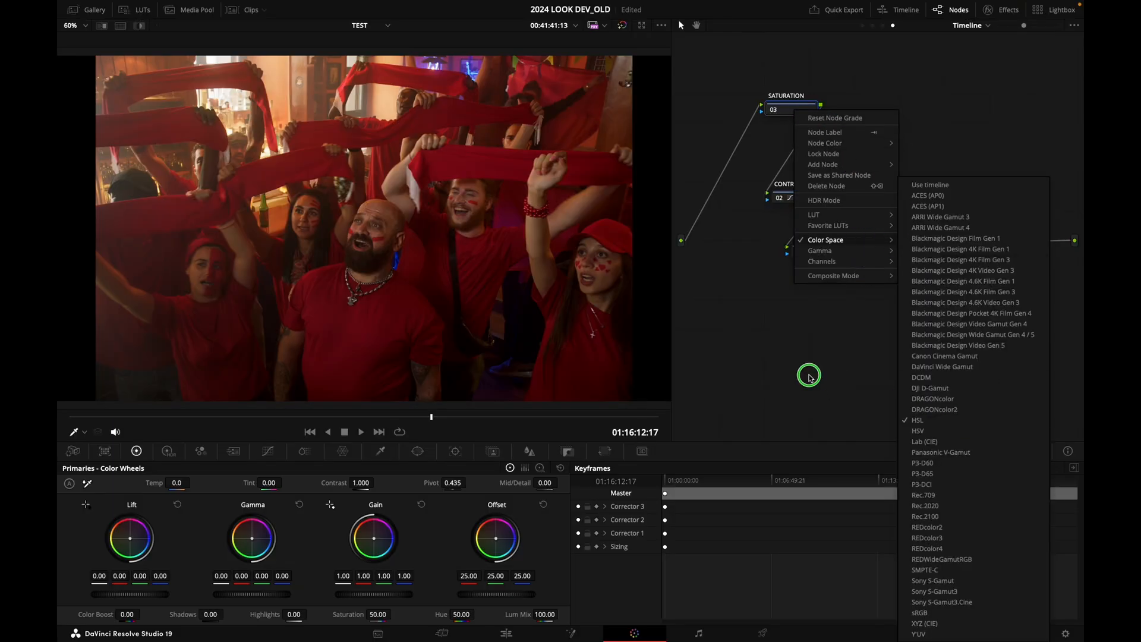
{"action": "left_click", "coordinate": [834, 381]}
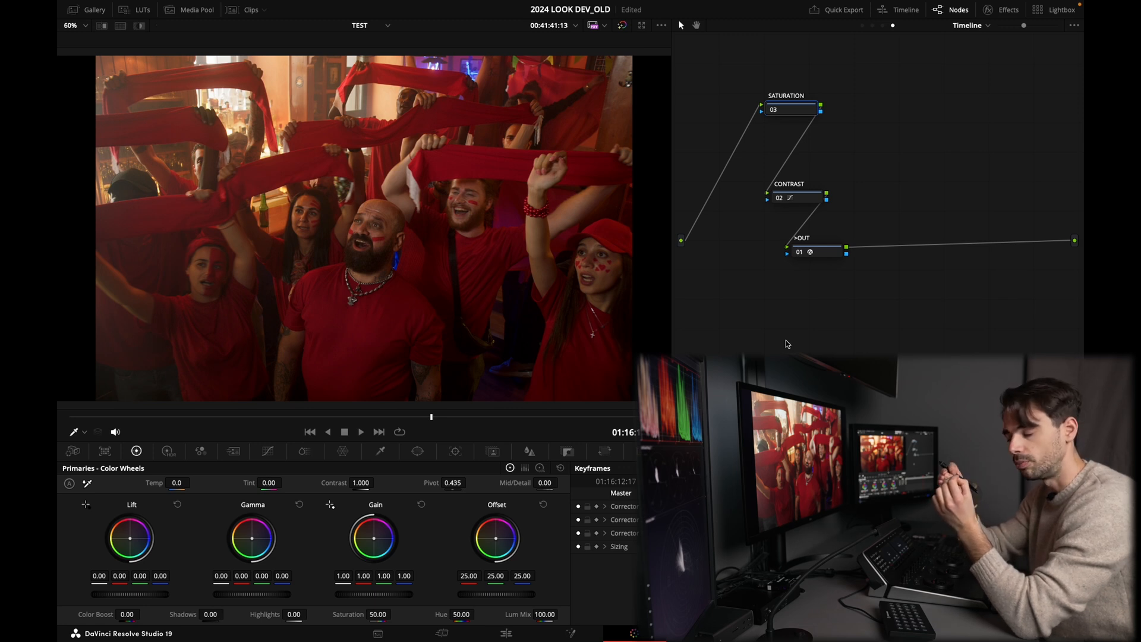
- Try bending the SATURATION node's red custom curve upward in the low range, and remove the added point
{"action": "left_click", "coordinate": [268, 451]}
{"action": "left_click", "coordinate": [509, 487]}
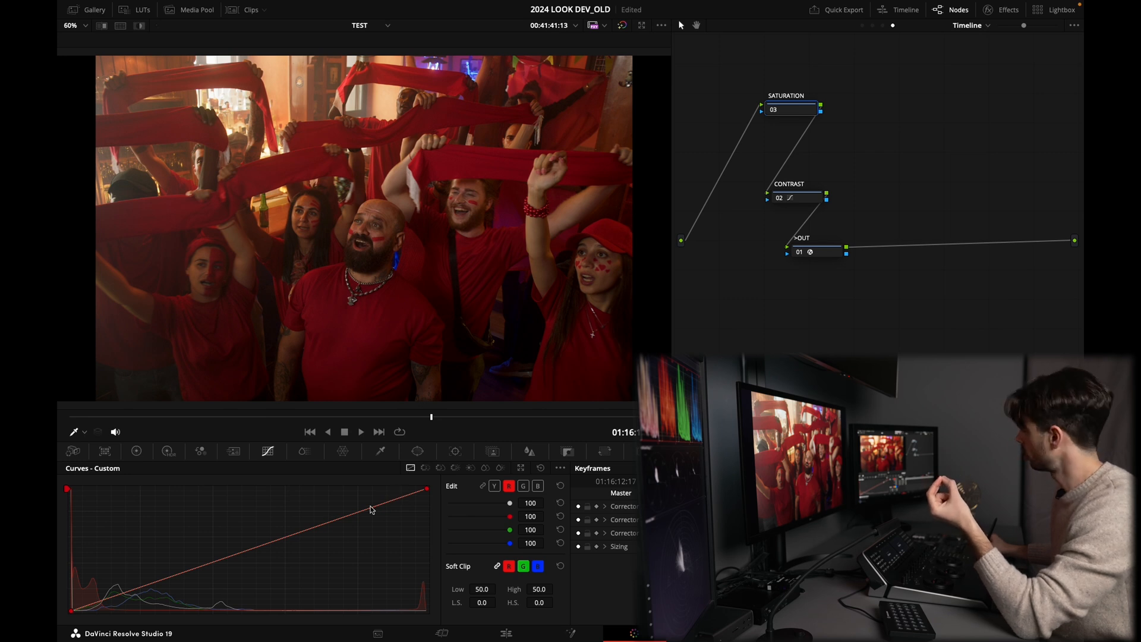
{"action": "left_click_drag", "start_coordinate": [246, 550], "coordinate": [143, 561]}
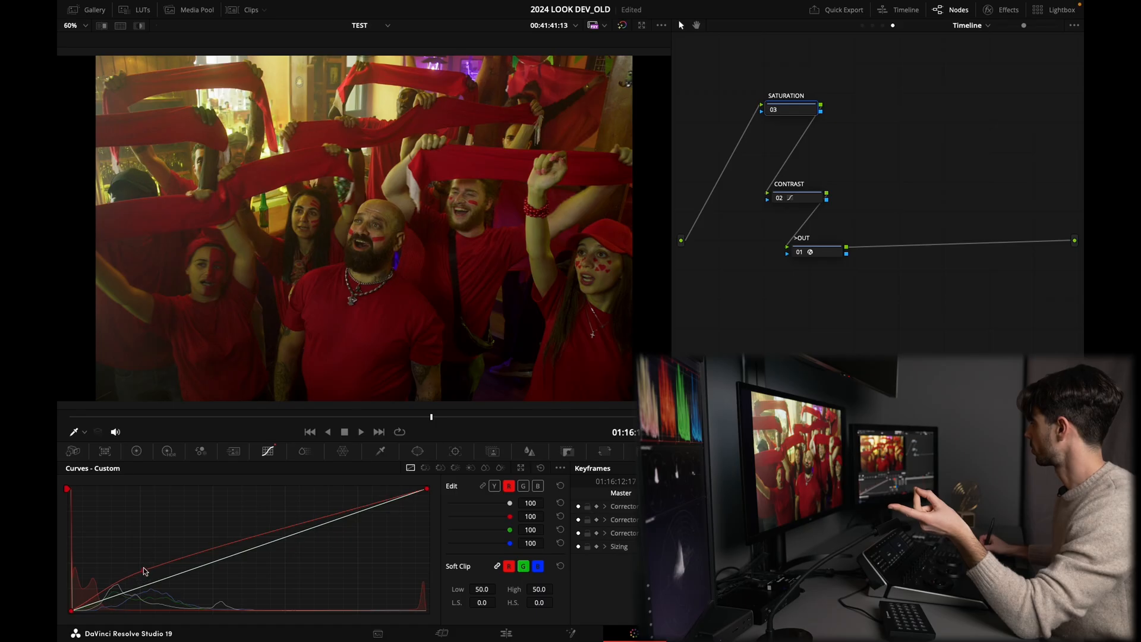
{"action": "right_click", "coordinate": [143, 570]}
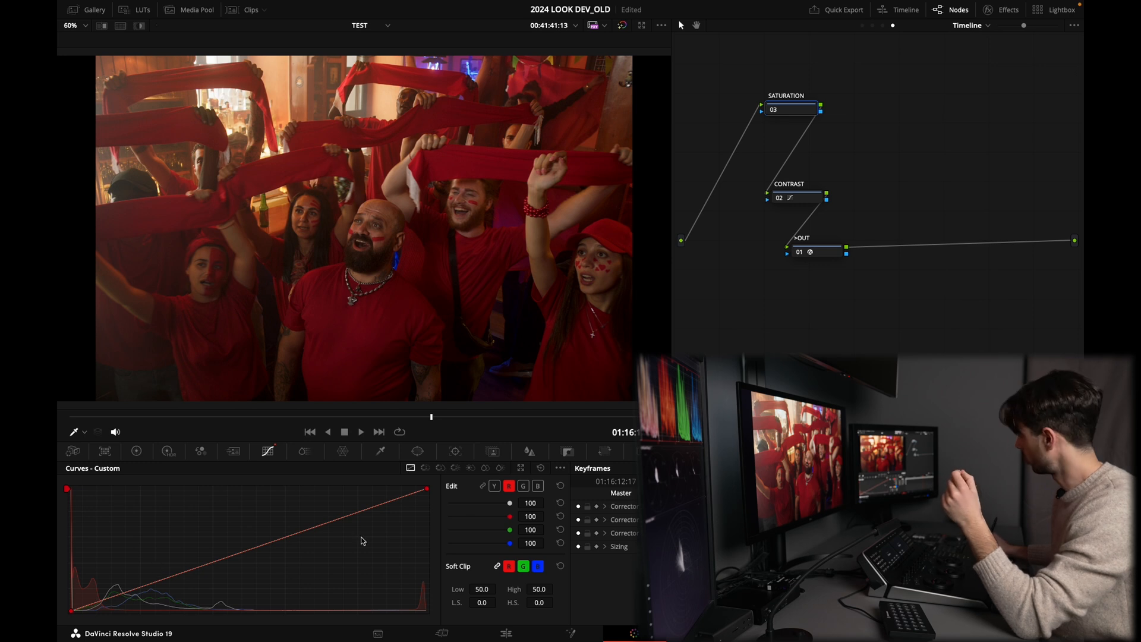
- Try the green custom curve's white endpoint at a much steeper slope and flattened to zero, and return it to its original corner
{"action": "left_click", "coordinate": [523, 486]}
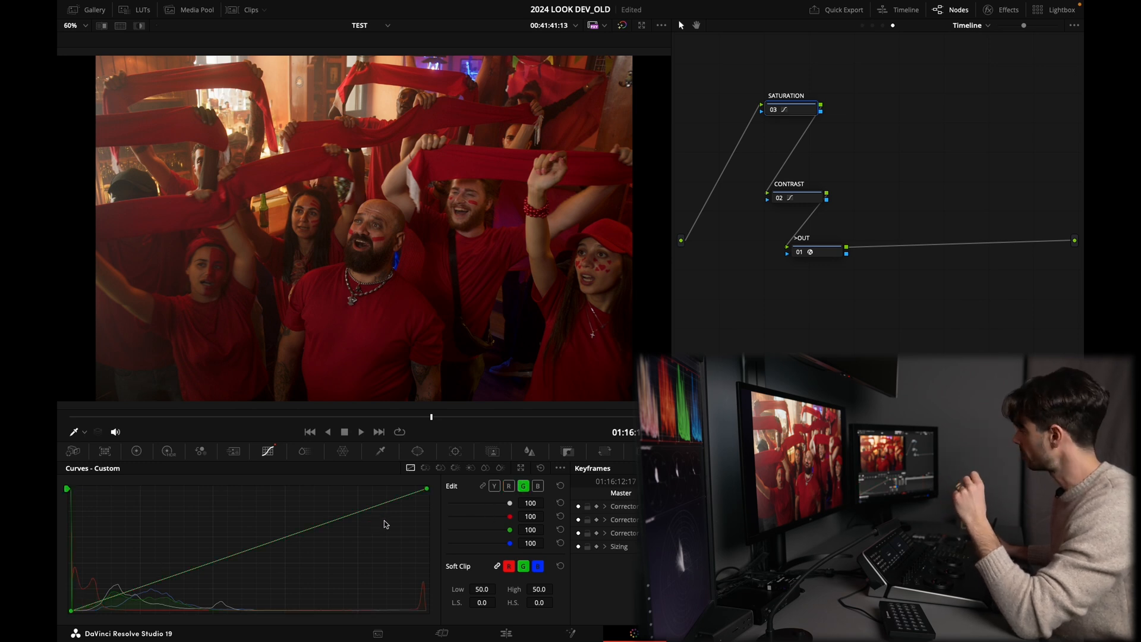
{"action": "left_click_drag", "start_coordinate": [427, 488], "coordinate": [196, 494]}
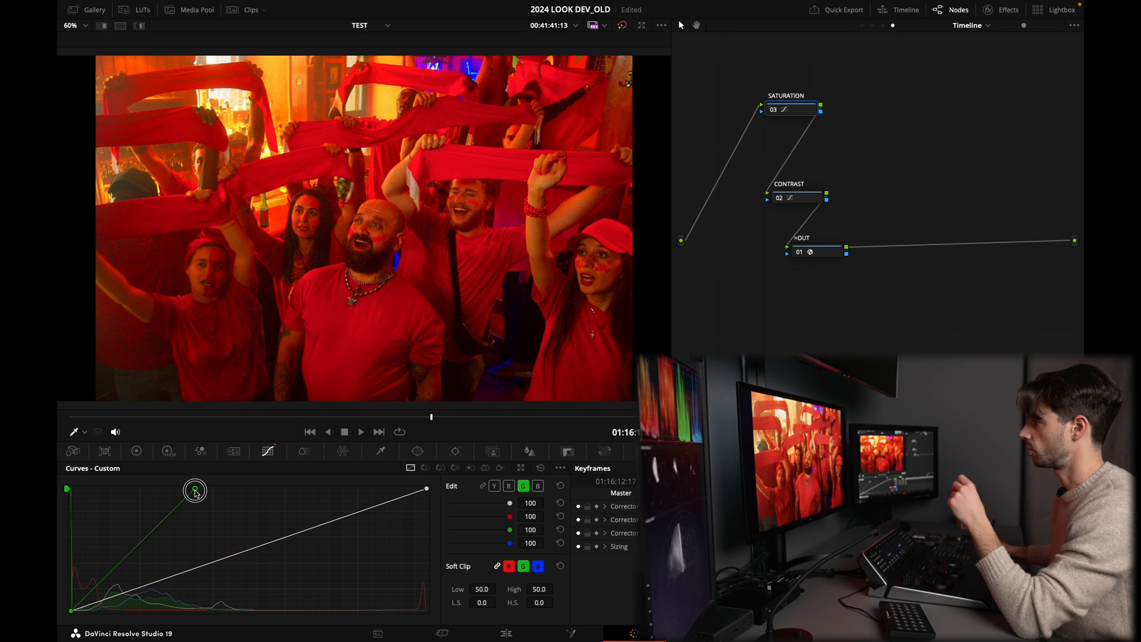
{"action": "left_click_drag", "start_coordinate": [196, 493], "coordinate": [433, 614]}
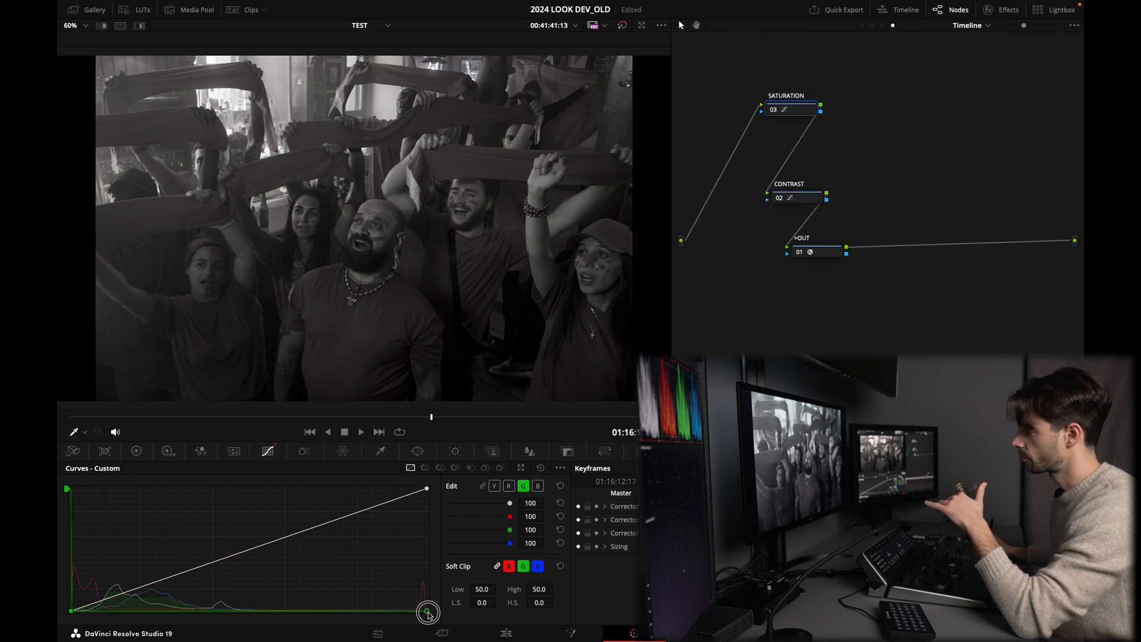
{"action": "left_click_drag", "start_coordinate": [425, 615], "coordinate": [465, 489]}
- Try shifting the white endpoints of the blue and green custom curves, leaving both in their original corner
{"action": "left_click", "coordinate": [537, 487]}
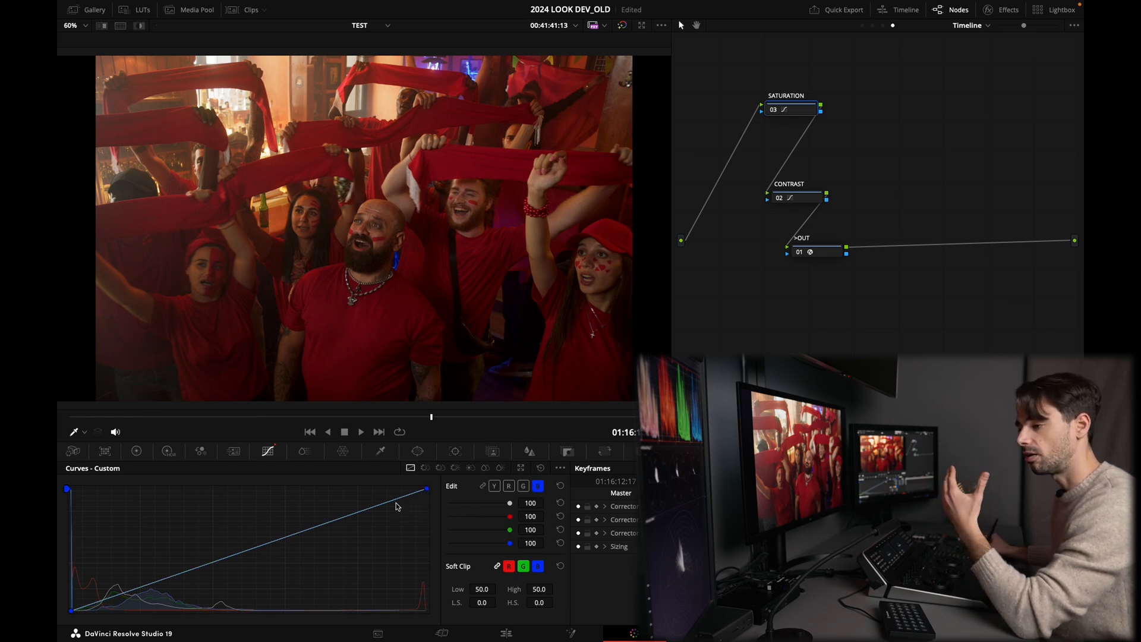
{"action": "mouse_move", "coordinate": [425, 490]}
{"action": "left_mouse_down"}
{"action": "mouse_move", "coordinate": [432, 612]}
{"action": "mouse_move", "coordinate": [438, 491]}
{"action": "mouse_move", "coordinate": [364, 476]}
{"action": "mouse_move", "coordinate": [223, 482]}
{"action": "mouse_move", "coordinate": [400, 484]}
{"action": "mouse_move", "coordinate": [448, 548]}
{"action": "mouse_move", "coordinate": [444, 592]}
{"action": "mouse_move", "coordinate": [447, 491]}
{"action": "left_mouse_up"}
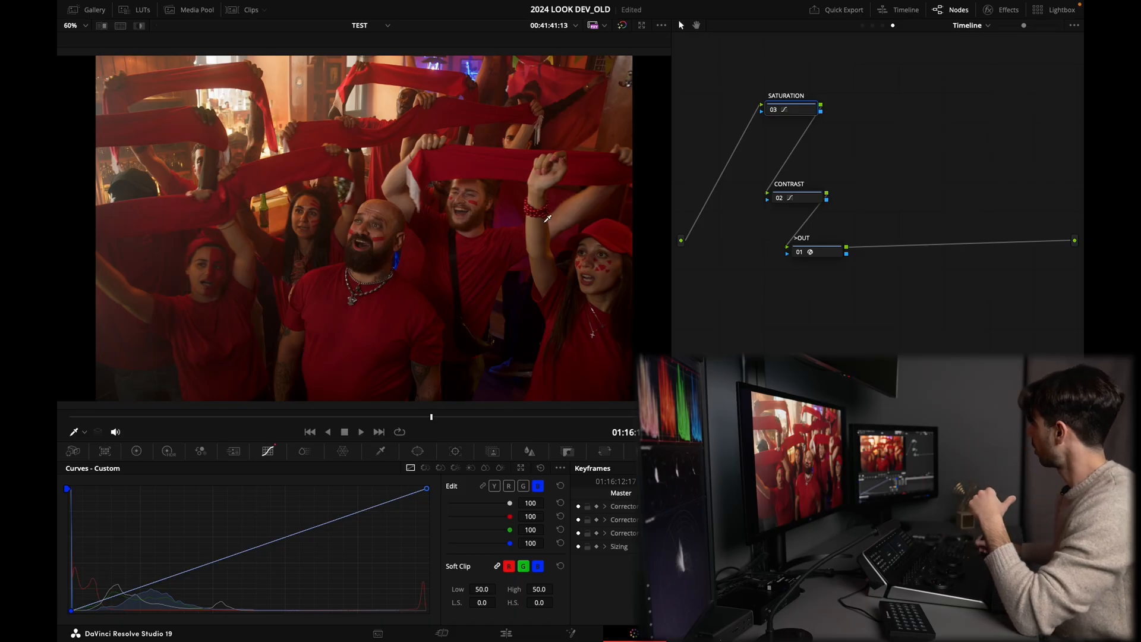
{"action": "left_click", "coordinate": [524, 487]}
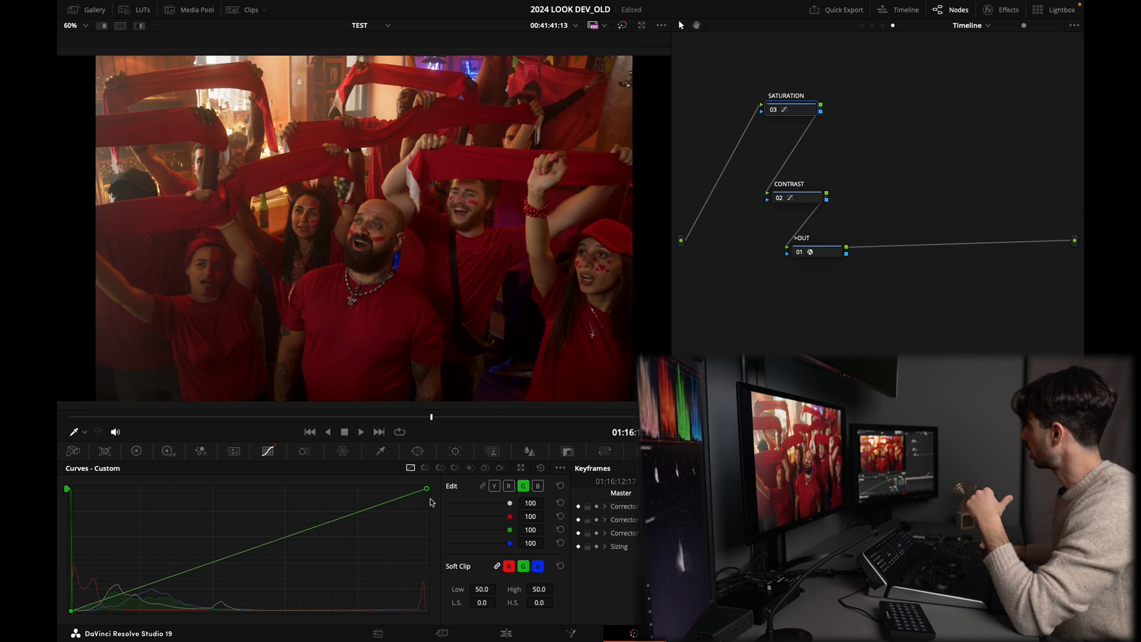
{"action": "mouse_move", "coordinate": [426, 490]}
{"action": "left_mouse_down"}
{"action": "mouse_move", "coordinate": [427, 517]}
{"action": "mouse_move", "coordinate": [431, 483]}
{"action": "left_mouse_up"}
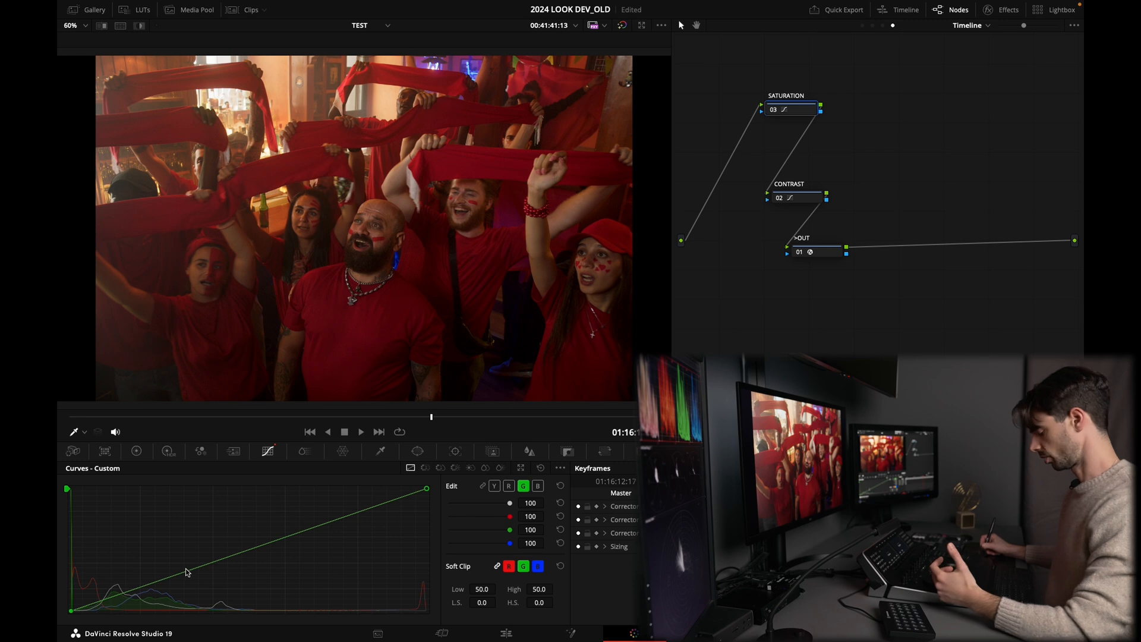
- Add three control points along the lower half of the SATURATION node's green custom curve, keeping them on the diagonal
{"action": "left_click", "coordinate": [135, 588]}
{"action": "left_click", "coordinate": [181, 572]}
{"action": "left_click", "coordinate": [232, 553]}
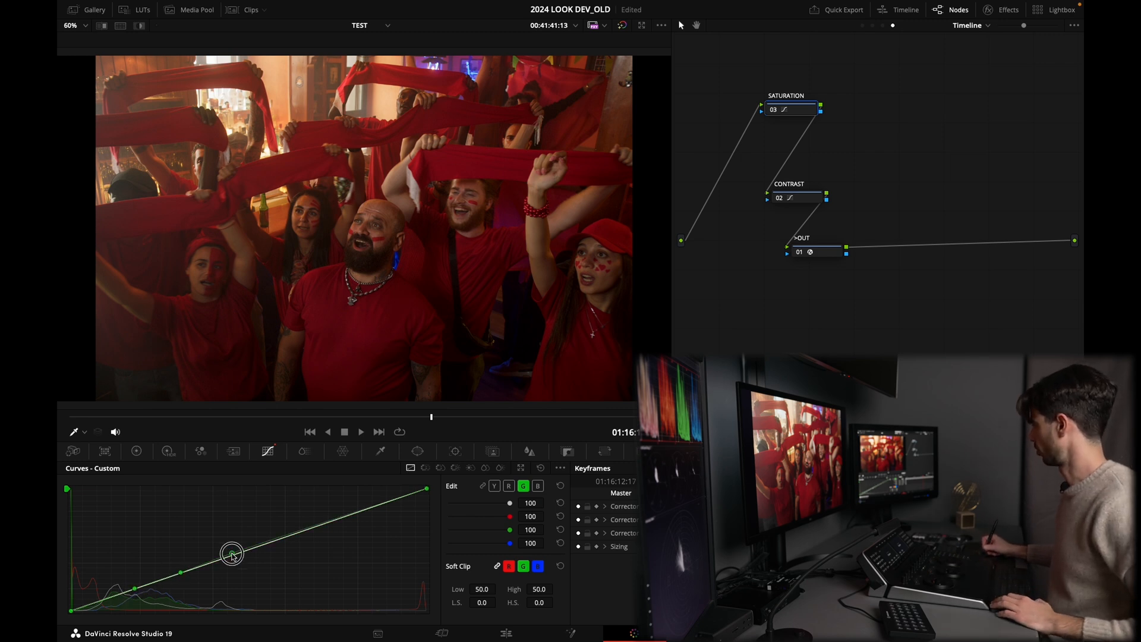
- Open the custom curve in a floating editor sized clear of the faces, and slide the two lowest green points further down the diagonal
{"action": "left_click", "coordinate": [519, 468]}
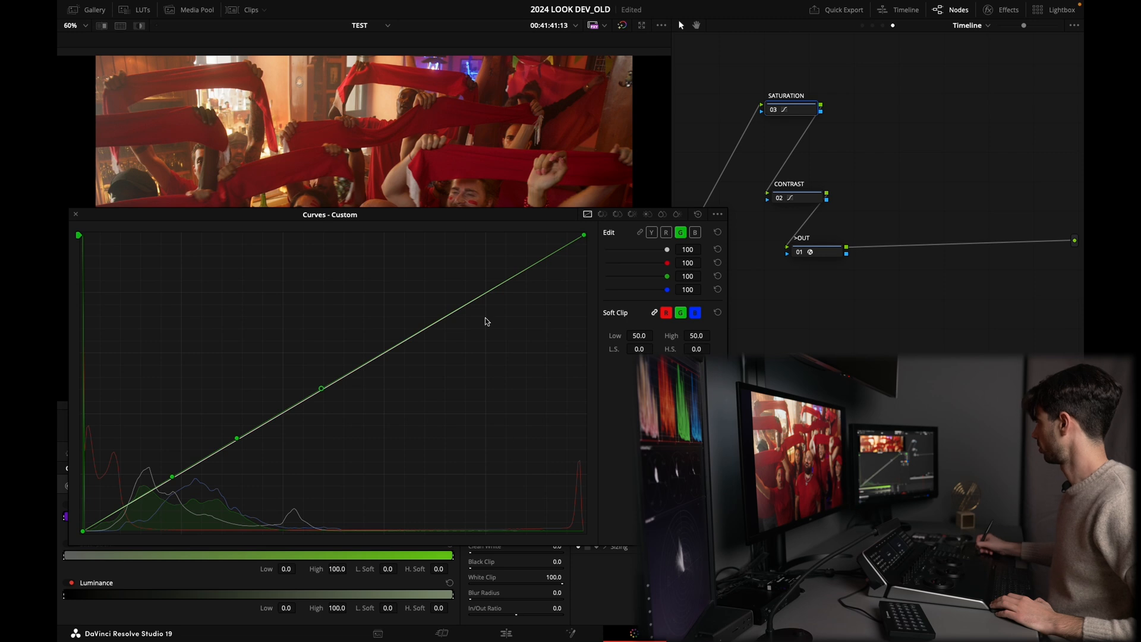
{"action": "left_click_drag", "start_coordinate": [727, 544], "coordinate": [666, 487]}
{"action": "left_click_drag", "start_coordinate": [407, 217], "coordinate": [443, 330]}
{"action": "left_click_drag", "start_coordinate": [200, 545], "coordinate": [153, 569]}
{"action": "left_click_drag", "start_coordinate": [257, 514], "coordinate": [208, 546]}
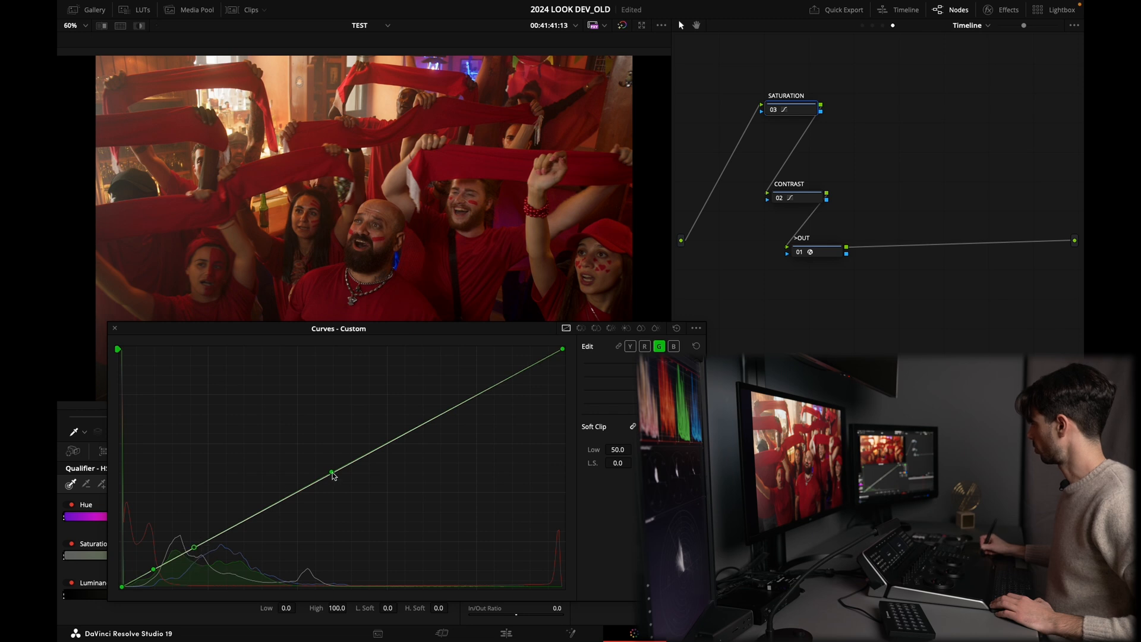
- Try rolling off the green curve's high range by lowering its upper point and bringing the white endpoint to about a quarter height
{"action": "left_click_drag", "start_coordinate": [332, 473], "coordinate": [323, 509]}
{"action": "left_click_drag", "start_coordinate": [564, 354], "coordinate": [550, 493]}
{"action": "left_click_drag", "start_coordinate": [326, 509], "coordinate": [332, 532]}
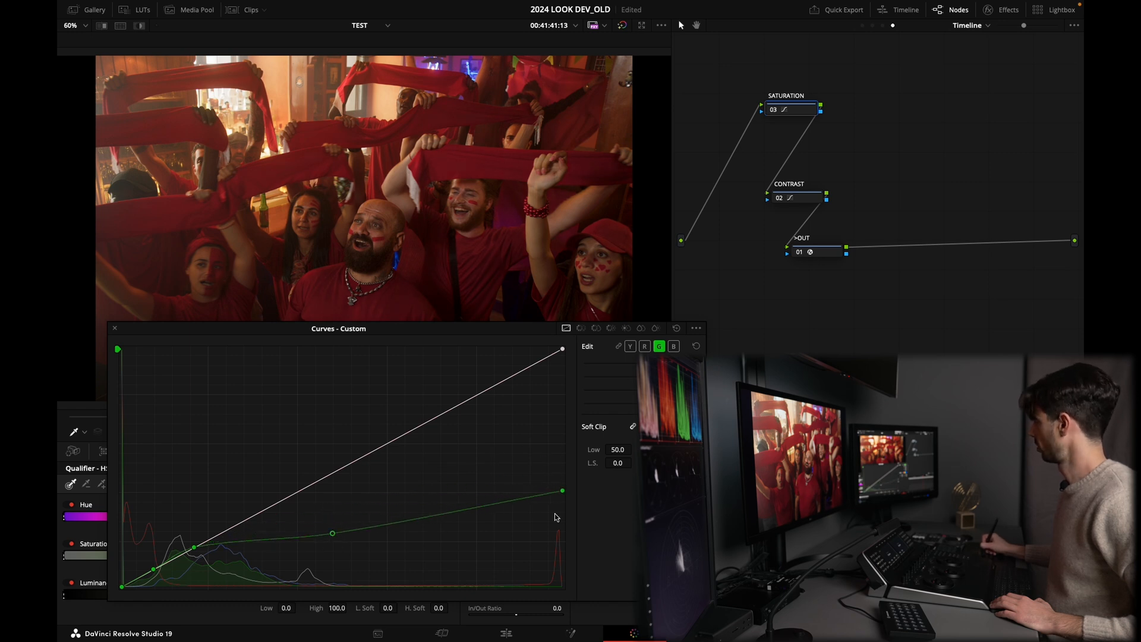
{"action": "left_click_drag", "start_coordinate": [565, 511], "coordinate": [564, 529]}
{"action": "left_click", "coordinate": [198, 549]}
{"action": "left_click_drag", "start_coordinate": [198, 549], "coordinate": [207, 546]}
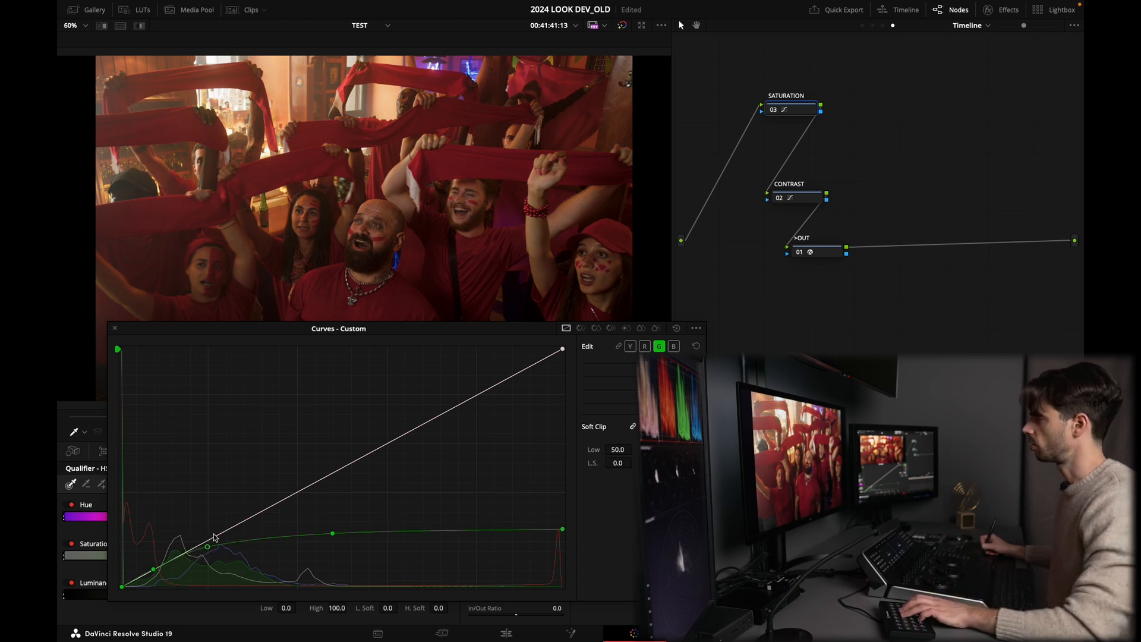
- Compare the image with the SATURATION node disabled and enabled to judge the rolled-off high saturation
{"action": "key", "text": "ctrl+d"}
{"action": "key", "text": "ctrl+d"}
{"action": "key", "text": "ctrl+d"}
{"action": "key", "text": "ctrl+d"}
{"action": "key", "text": "ctrl+d"}
{"action": "key", "text": "ctrl+d"}
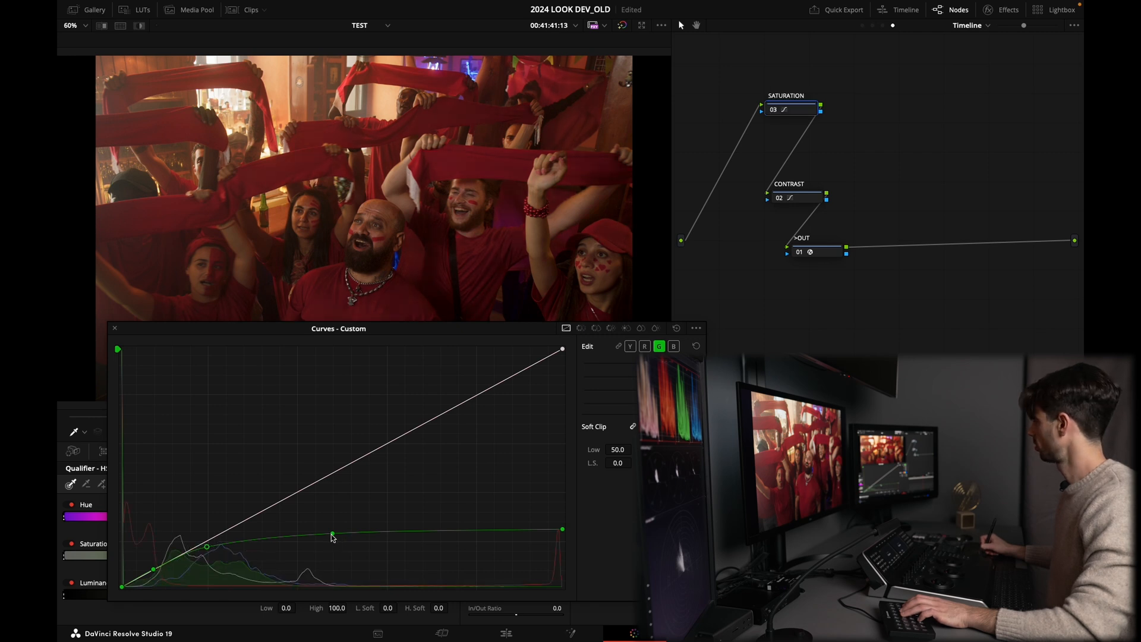
- Try a stronger roll-off by lowering the green curve's upper point and white endpoint to about a tenth of full height
{"action": "left_click_drag", "start_coordinate": [331, 534], "coordinate": [312, 559]}
{"action": "left_click_drag", "start_coordinate": [562, 529], "coordinate": [561, 560]}
{"action": "left_click_drag", "start_coordinate": [313, 559], "coordinate": [312, 562]}
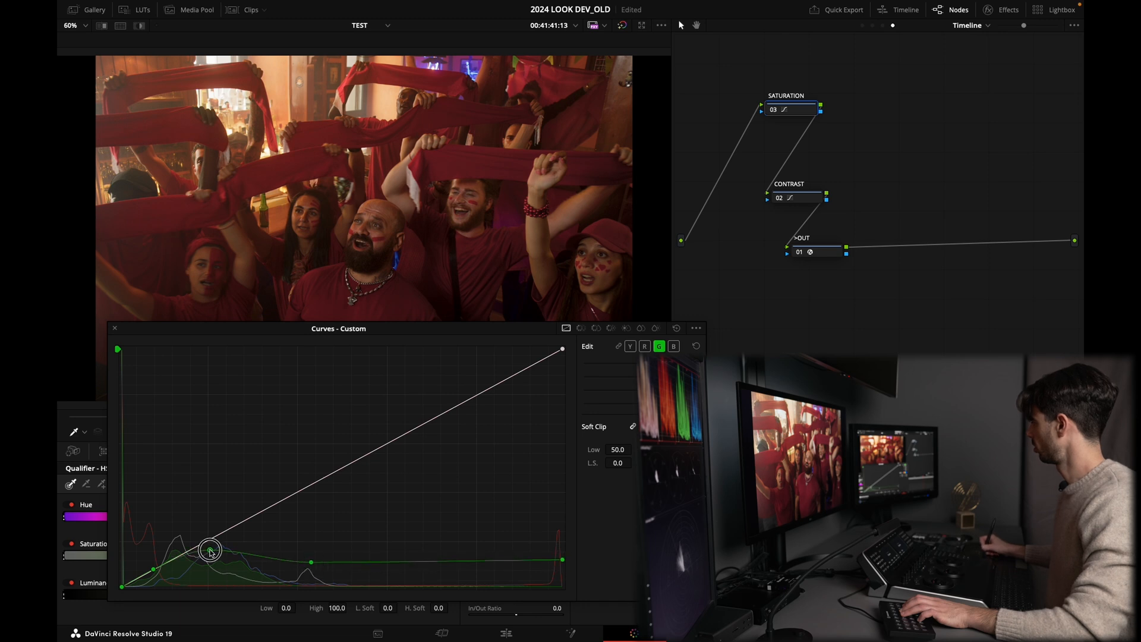
- Toggle the SATURATION node repeatedly to examine how the stronger green-curve roll-off affects the red shirts and scarves
{"action": "key", "text": "ctrl+d"}
{"action": "key", "text": "ctrl+d"}
{"action": "key", "text": "ctrl+d"}
{"action": "key", "text": "ctrl+d"}
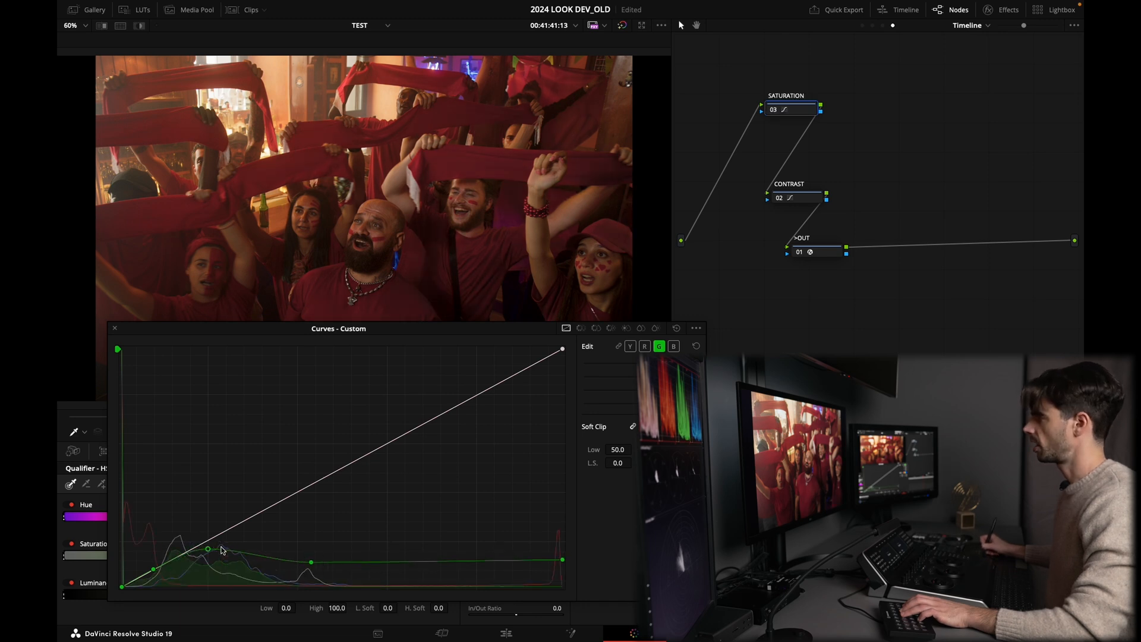
{"action": "key", "text": "ctrl+d"}
{"action": "key", "text": "ctrl+d"}
{"action": "key", "text": "ctrl+d"}
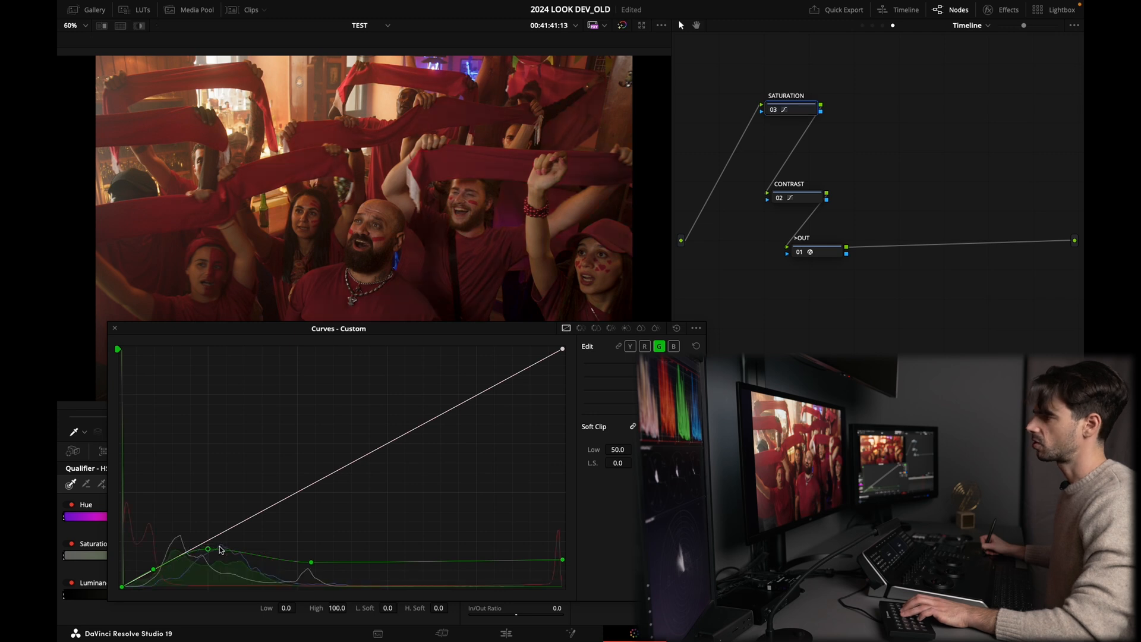
{"action": "key", "text": "ctrl+d"}
{"action": "key", "text": "ctrl+d"}
{"action": "key", "text": "ctrl+d"}
{"action": "key", "text": "ctrl+d"}
{"action": "key", "text": "ctrl+d"}
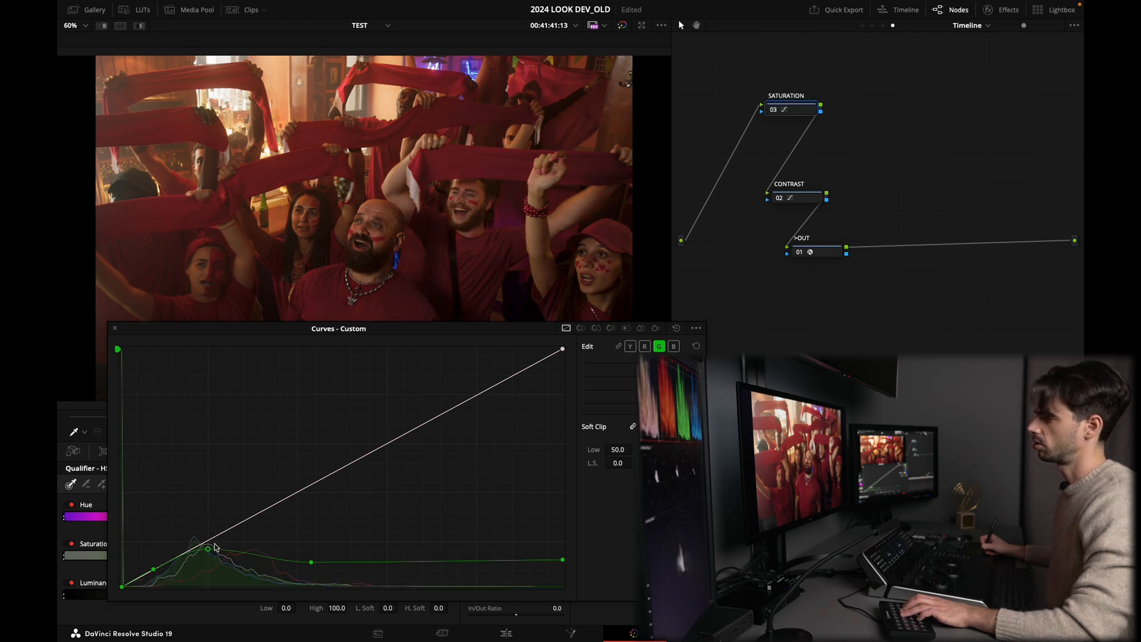
{"action": "key", "text": "ctrl+d"}
{"action": "key", "text": "ctrl+d"}
{"action": "key", "text": "ctrl+d"}
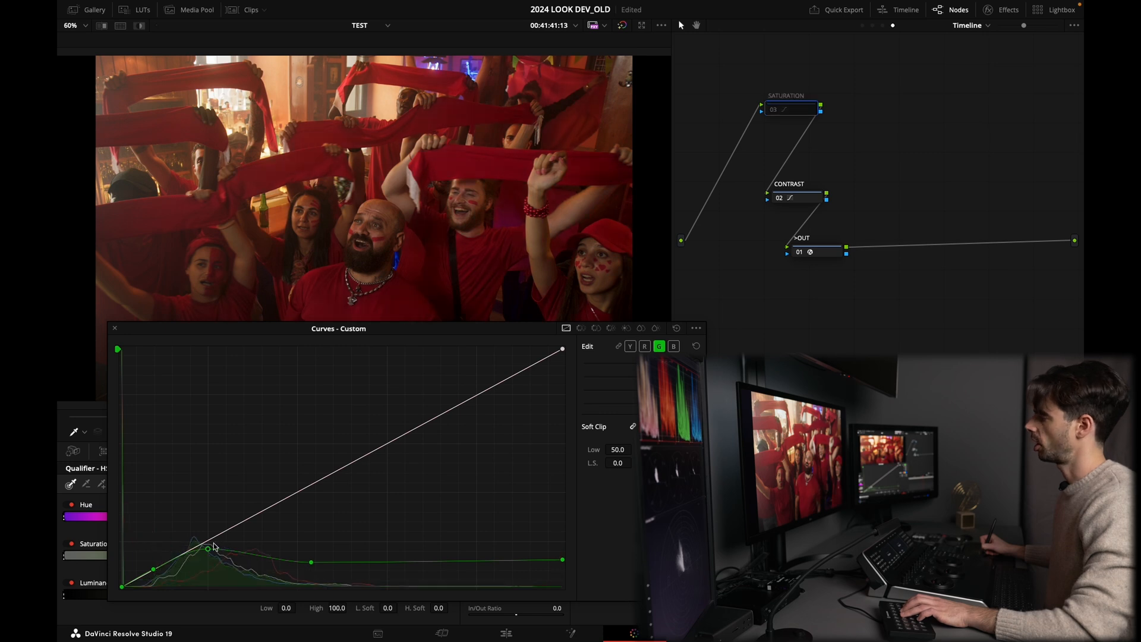
{"action": "key", "text": "ctrl+d"}
{"action": "key", "text": "ctrl+d"}
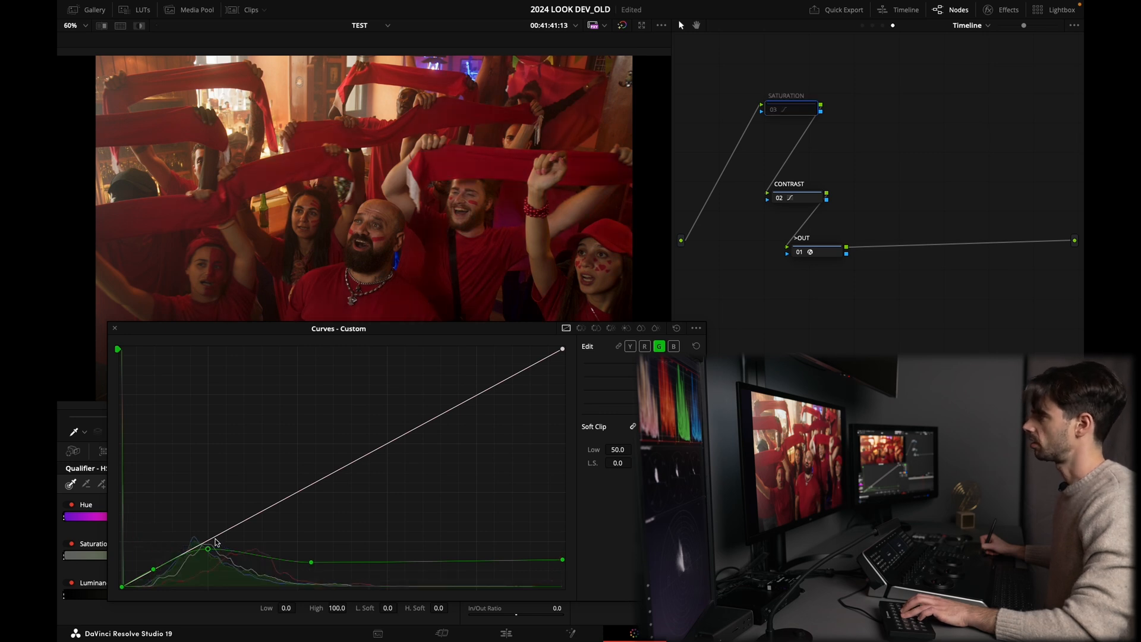
{"action": "key", "text": "ctrl+d"}
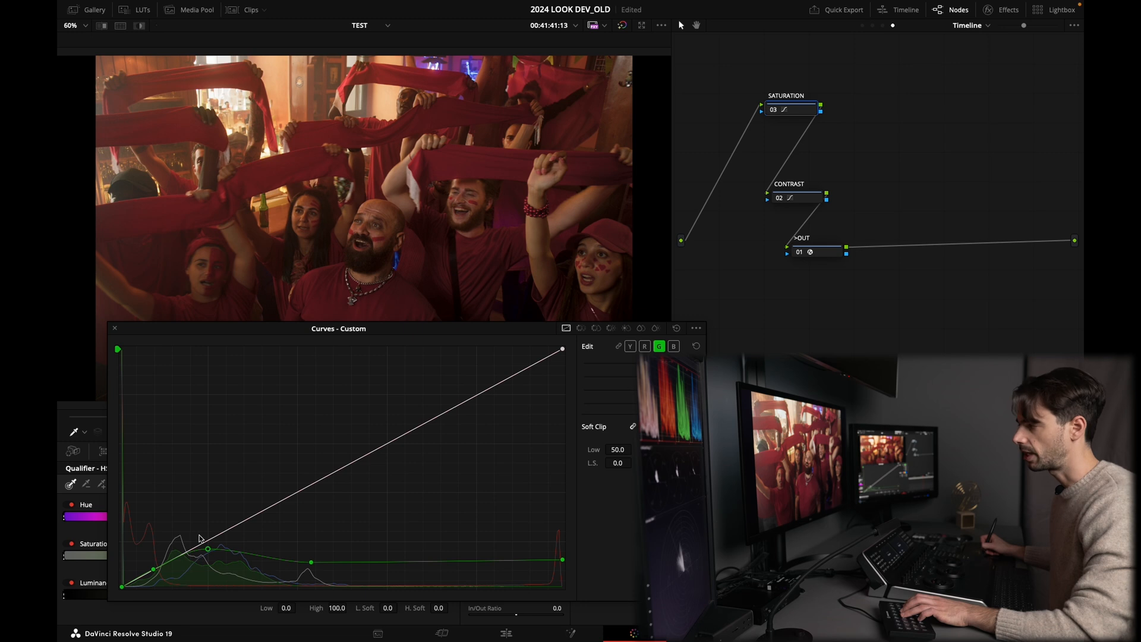
{"action": "key", "text": "ctrl+d"}
{"action": "key", "text": "ctrl+d"}
{"action": "key", "text": "ctrl+d"}
{"action": "key", "text": "ctrl+d"}
{"action": "key", "text": "ctrl+d"}
{"action": "key", "text": "ctrl+d"}
{"action": "key", "text": "ctrl+d"}
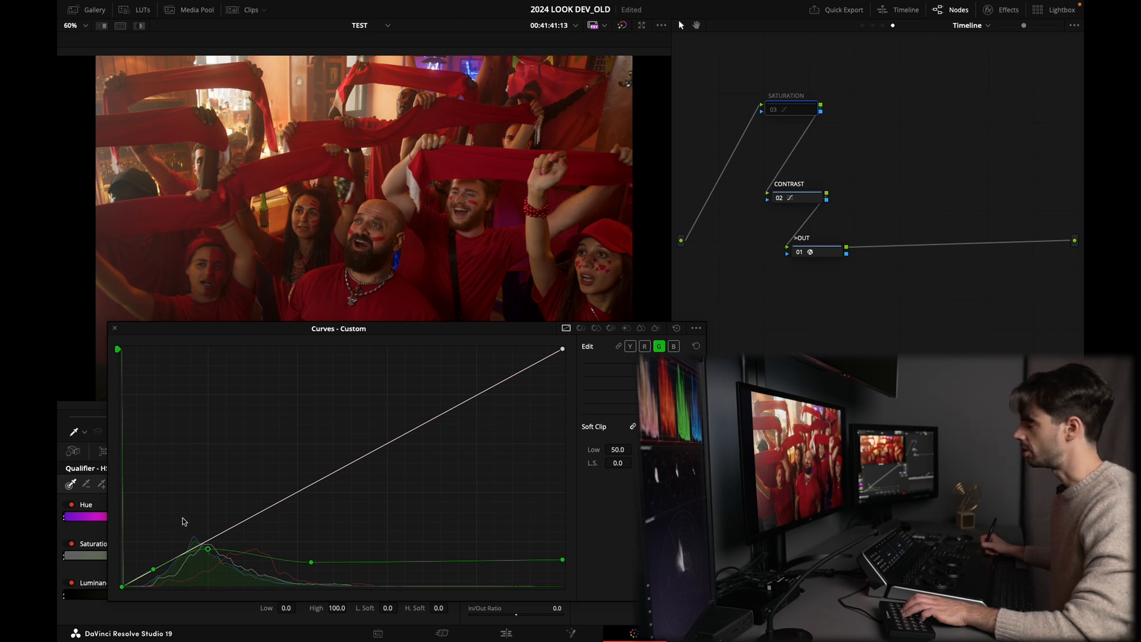
{"action": "key", "text": "ctrl+d"}
{"action": "key", "text": "ctrl+d"}
{"action": "key", "text": "ctrl+d"}
{"action": "key", "text": "ctrl+d"}
{"action": "key", "text": "ctrl+d"}
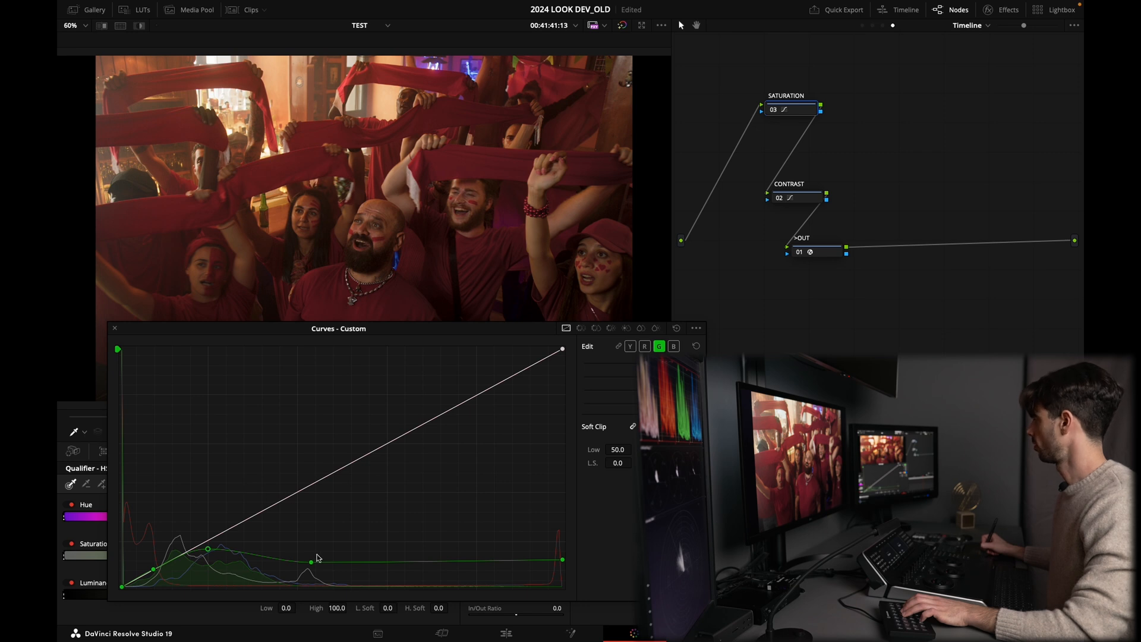
- Try an extreme green curve that drops almost to zero past the low range, with the white endpoint near the floor
{"action": "left_click_drag", "start_coordinate": [269, 584], "coordinate": [262, 587]}
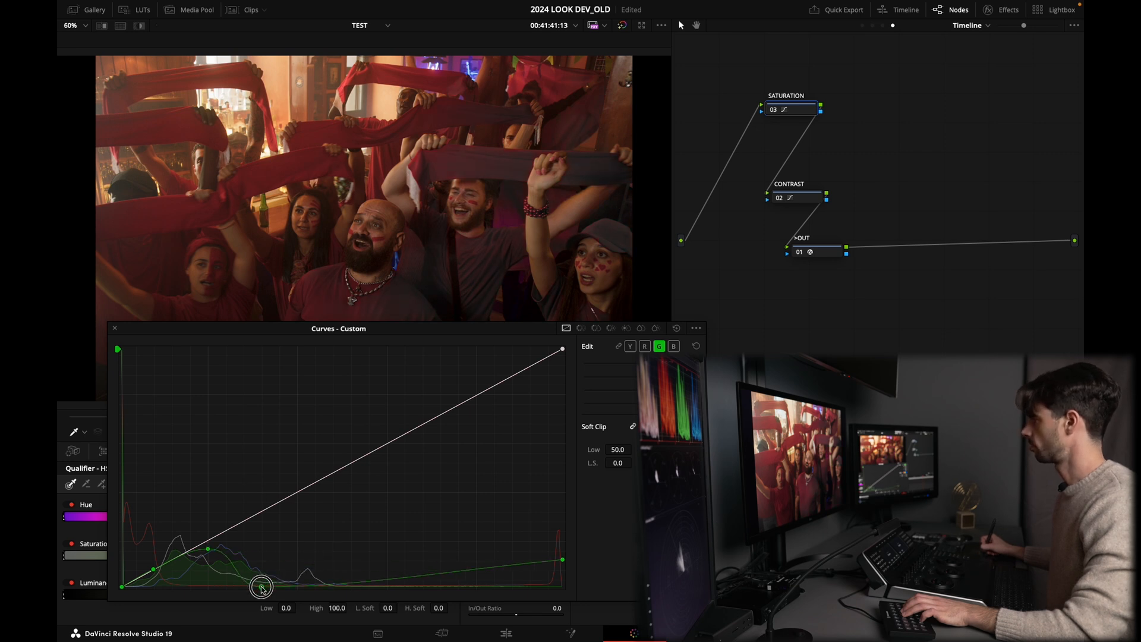
{"action": "left_click_drag", "start_coordinate": [561, 560], "coordinate": [558, 578]}
{"action": "left_click_drag", "start_coordinate": [258, 588], "coordinate": [195, 556]}
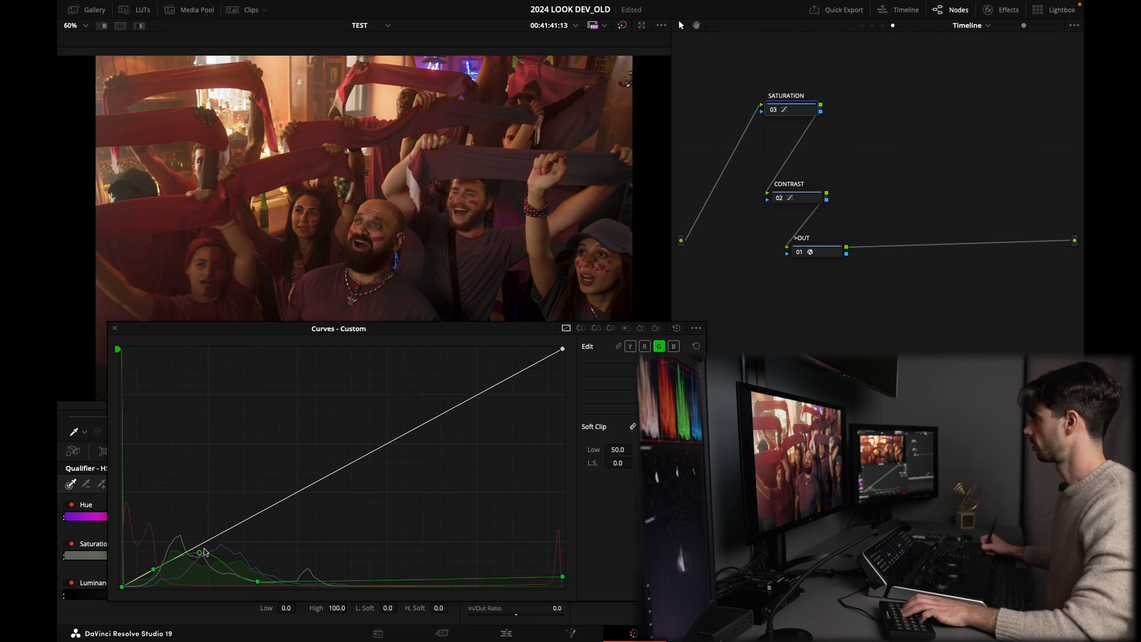
- Compare the extreme green curve against the original image by switching the SATURATION node off and on
{"action": "key", "text": "super+d"}
{"action": "key", "text": "super+d"}
{"action": "key", "text": "super+d"}
{"action": "key", "text": "super+d"}
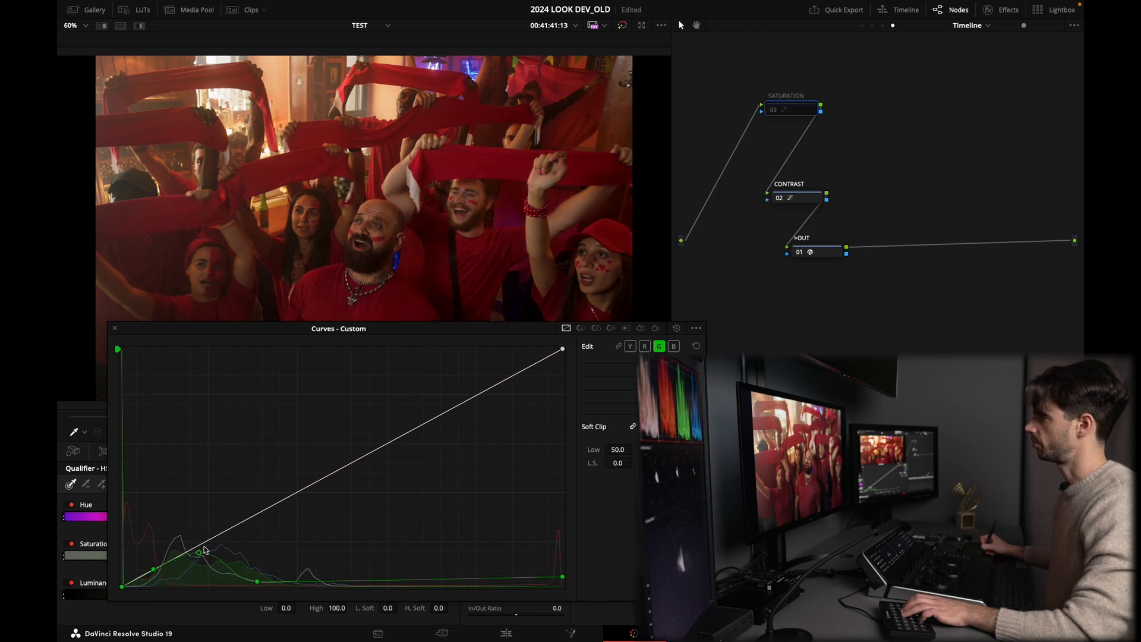
{"action": "key", "text": "super+d"}
{"action": "key", "text": "super+d"}
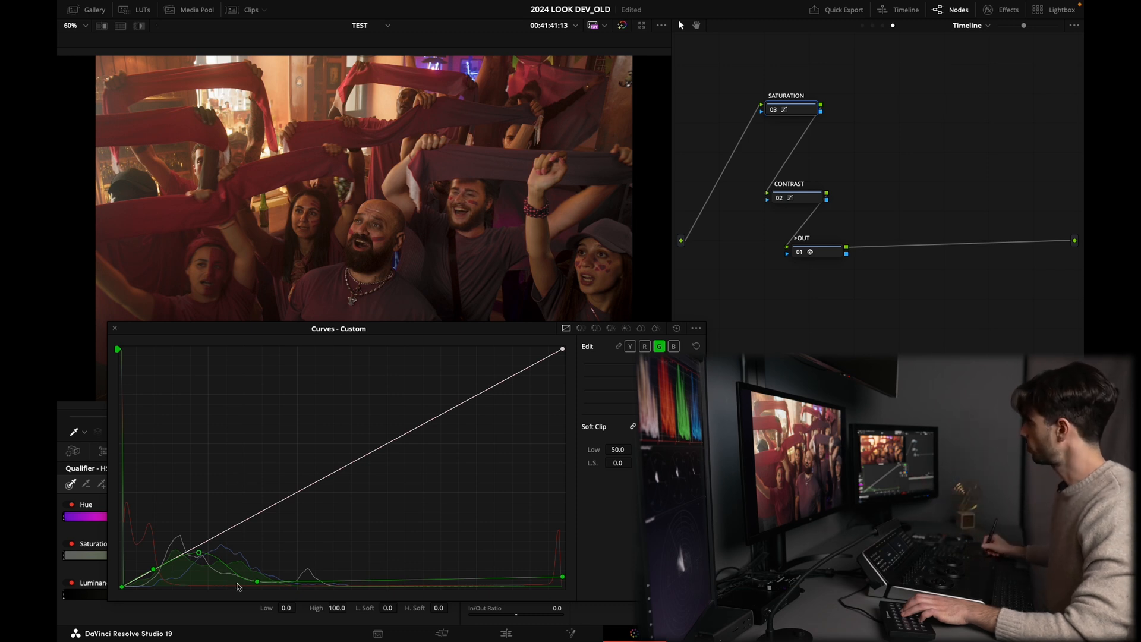
- Try a gentler green-curve shoulder, raising the upper point to about a fifth and the white endpoint to about a quarter of full height
{"action": "left_click_drag", "start_coordinate": [257, 582], "coordinate": [251, 542]}
{"action": "left_click_drag", "start_coordinate": [559, 580], "coordinate": [558, 511]}
{"action": "left_click_drag", "start_coordinate": [251, 542], "coordinate": [254, 534]}
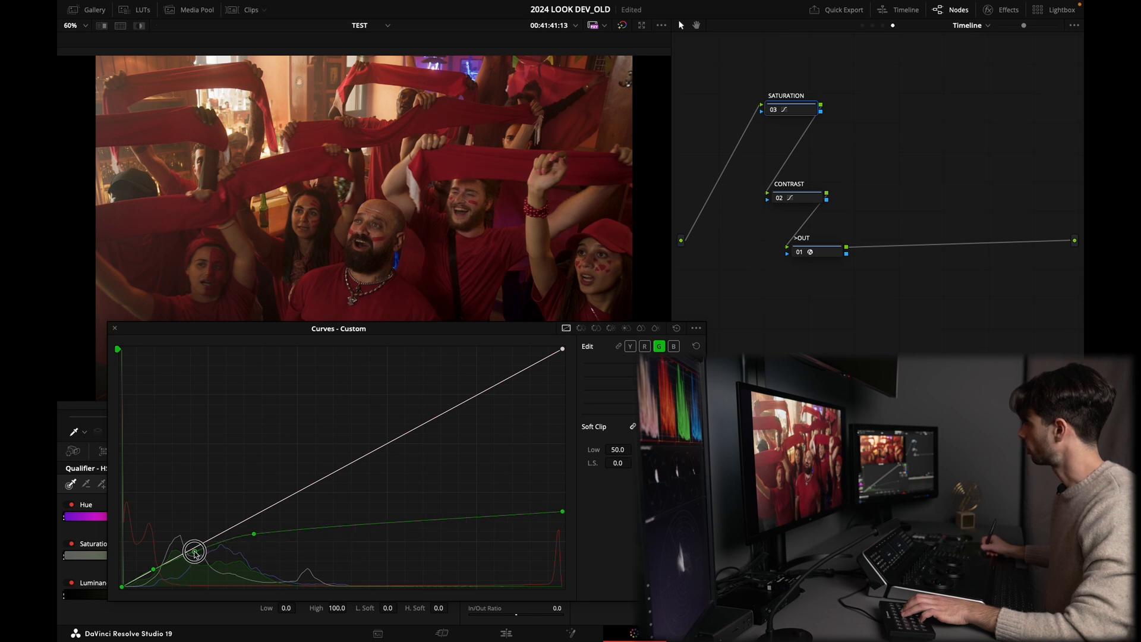
{"action": "left_click_drag", "start_coordinate": [255, 536], "coordinate": [255, 539]}
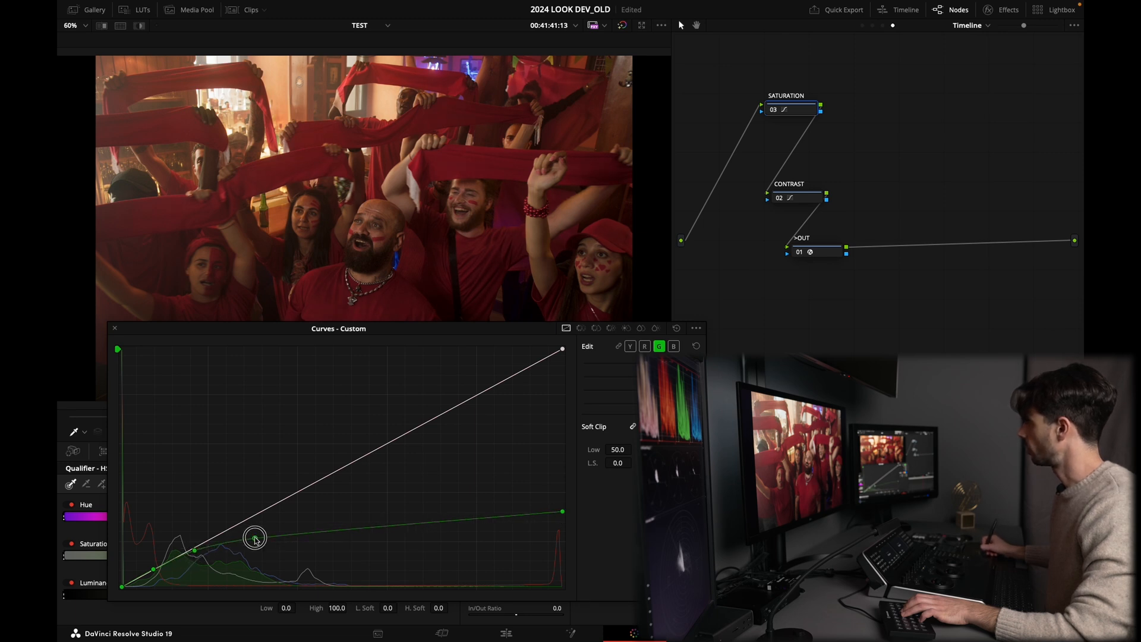
{"action": "left_click", "coordinate": [402, 528]}
{"action": "mouse_move", "coordinate": [562, 512]}
{"action": "left_mouse_down"}
{"action": "mouse_move", "coordinate": [517, 524]}
{"action": "mouse_move", "coordinate": [565, 531]}
{"action": "left_mouse_up"}
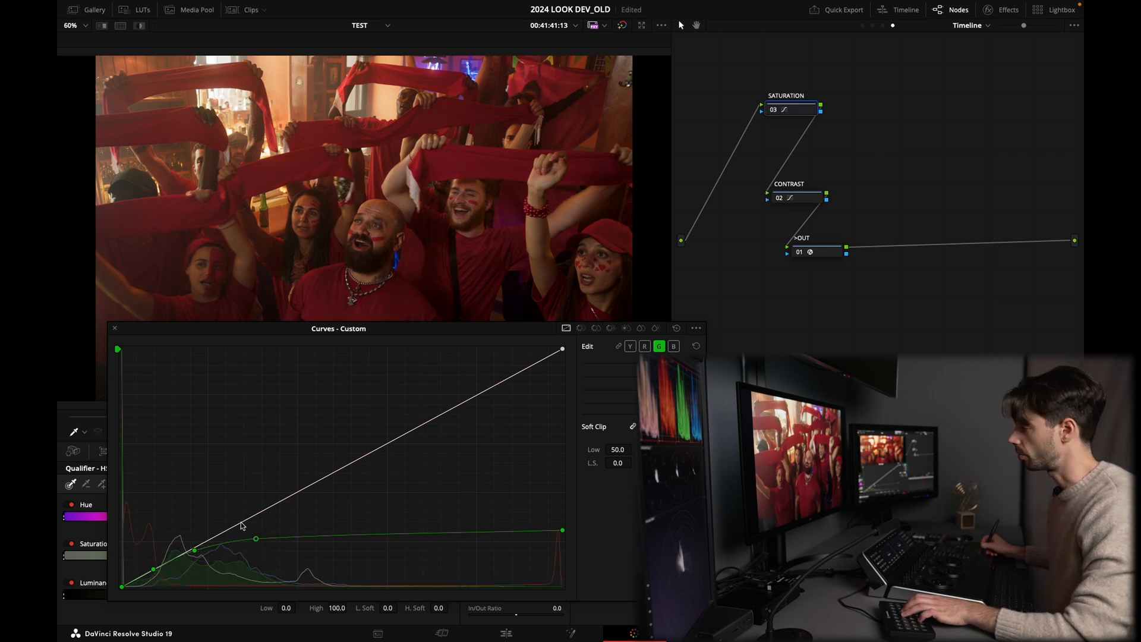
- Try boosting saturation by returning the green curve's white endpoint to its corner and raising the upper point above the diagonal
{"action": "left_click_drag", "start_coordinate": [562, 533], "coordinate": [603, 343]}
{"action": "left_click_drag", "start_coordinate": [256, 539], "coordinate": [245, 498]}
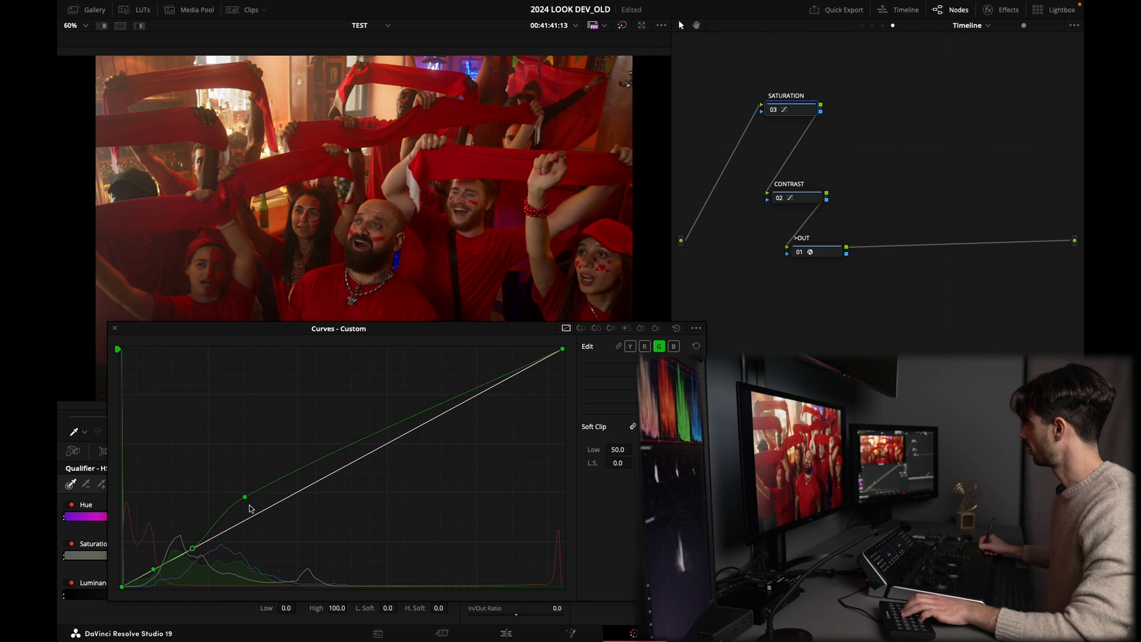
{"action": "mouse_move", "coordinate": [248, 497]}
{"action": "left_mouse_down"}
{"action": "mouse_move", "coordinate": [238, 474]}
{"action": "mouse_move", "coordinate": [243, 489]}
{"action": "left_mouse_up"}
- Toggle the SATURATION node repeatedly to examine the boosted reds across the crowd's clothing and skin
{"action": "key", "text": "ctrl+d"}
{"action": "key", "text": "ctrl+d"}
{"action": "key", "text": "ctrl+d"}
{"action": "key", "text": "ctrl+d"}
{"action": "key", "text": "ctrl+d"}
{"action": "key", "text": "ctrl+d"}
{"action": "key", "text": "ctrl+d"}
{"action": "key", "text": "ctrl+d"}
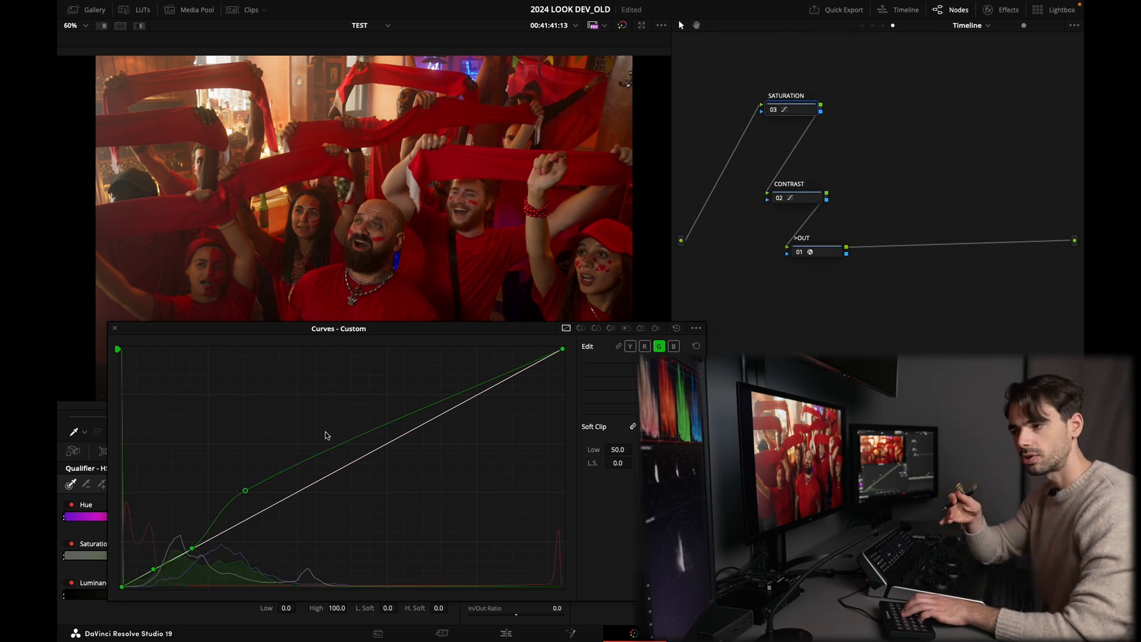
{"action": "key", "text": "ctrl+d"}
{"action": "key", "text": "ctrl+d"}
{"action": "key", "text": "ctrl+d"}
{"action": "key", "text": "ctrl+d"}
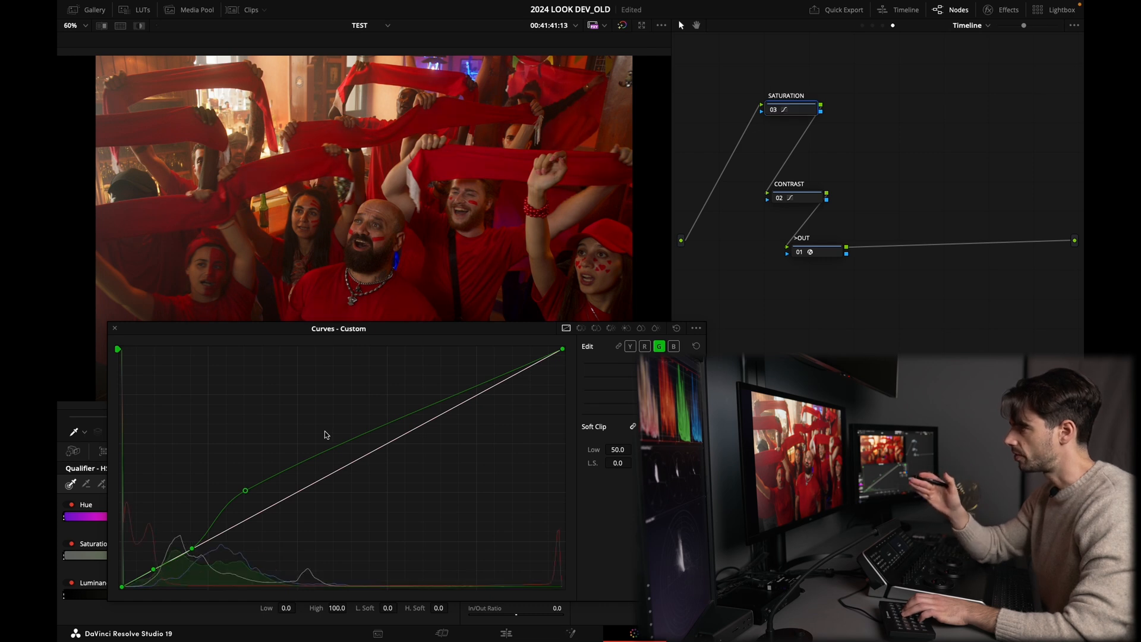
{"action": "key", "text": "ctrl+d"}
{"action": "key", "text": "ctrl+d"}
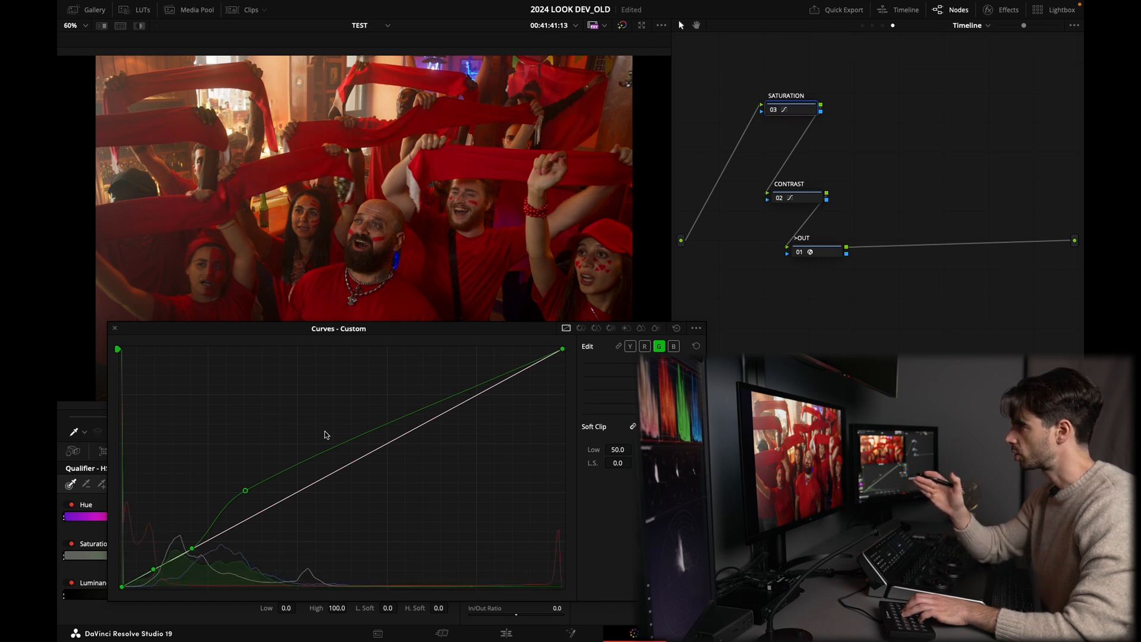
{"action": "key", "text": "ctrl+d"}
{"action": "key", "text": "ctrl+d"}
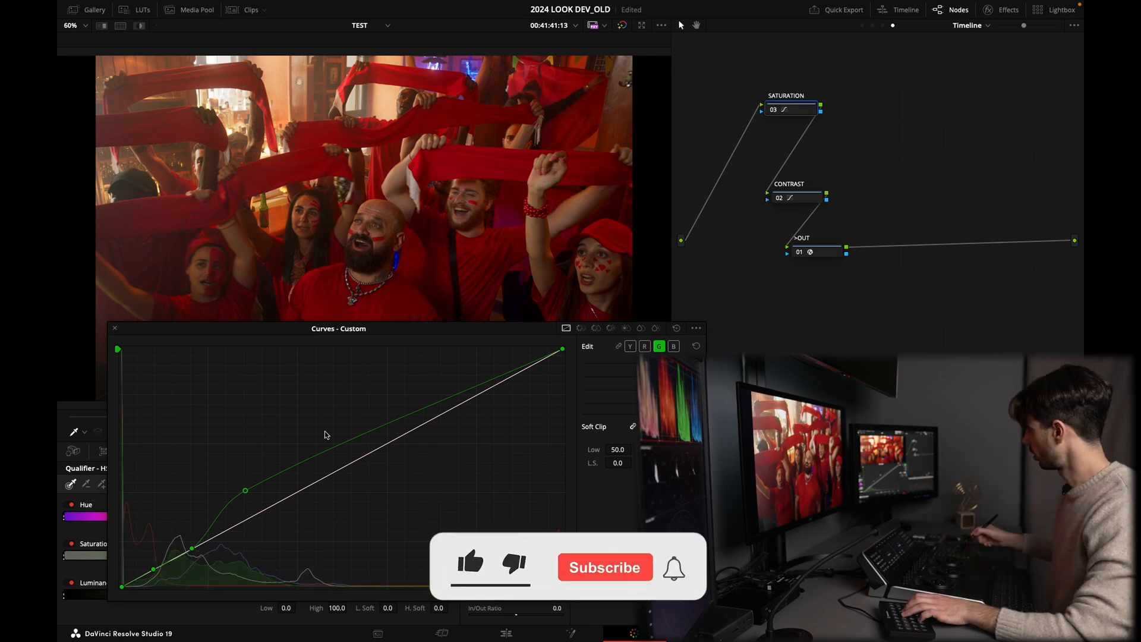
- Play the exterior pub clip with the floating curve editor closed, and compare it with the SATURATION node off and on
{"action": "key", "text": "Down"}
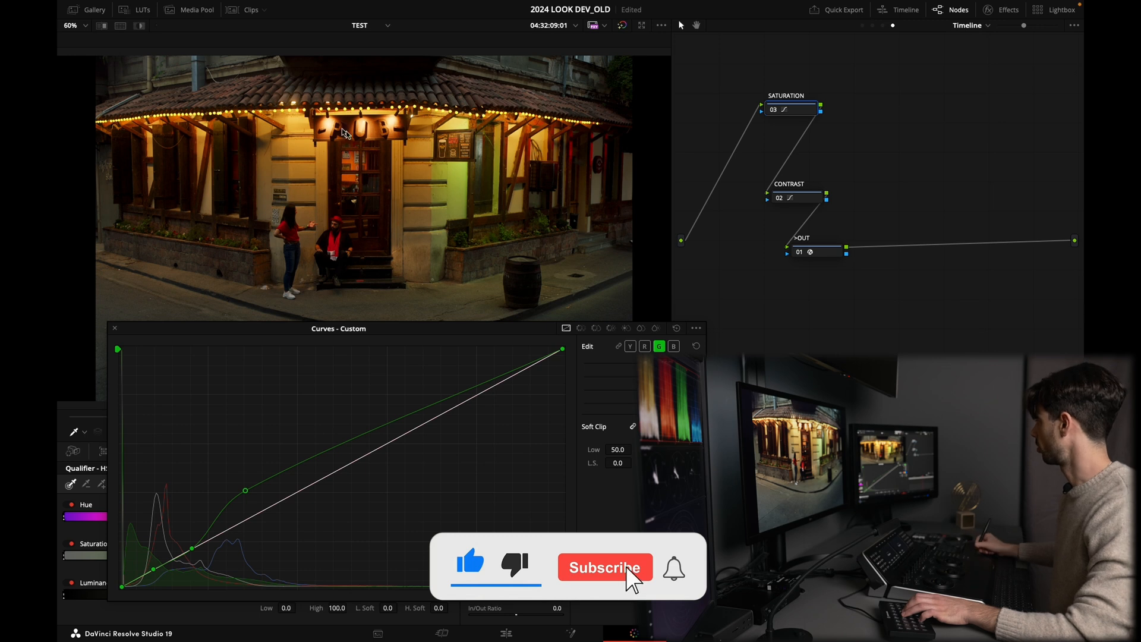
{"action": "left_click", "coordinate": [115, 328]}
{"action": "key", "text": "space"}
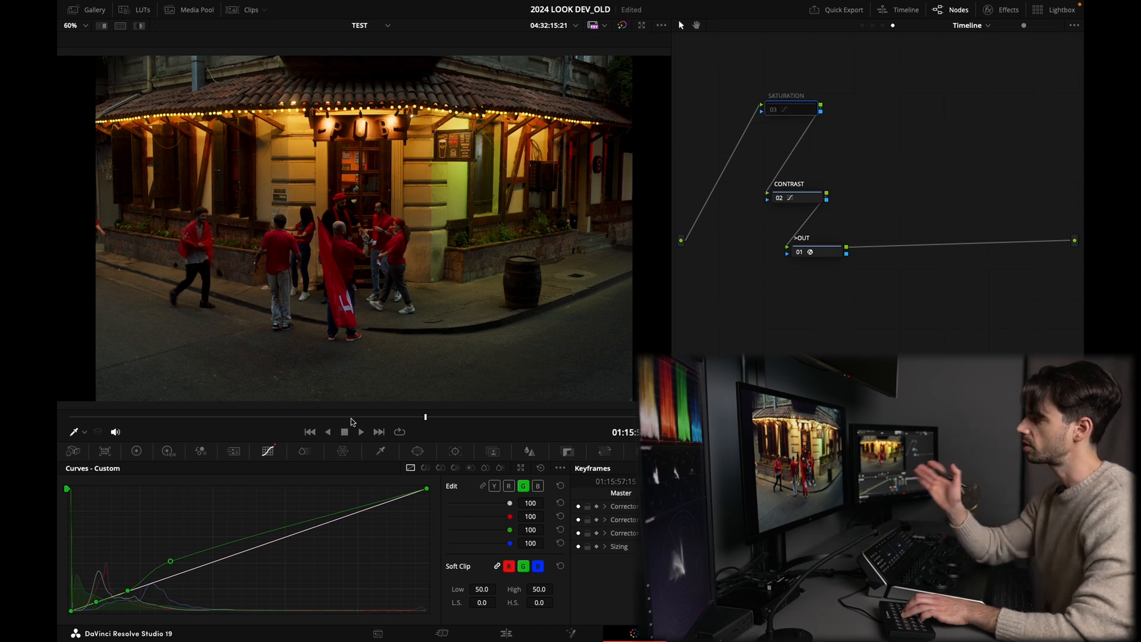
{"action": "key", "text": "ctrl+d"}
{"action": "key", "text": "ctrl+d"}
{"action": "key", "text": "ctrl+d"}
{"action": "key", "text": "ctrl+d"}
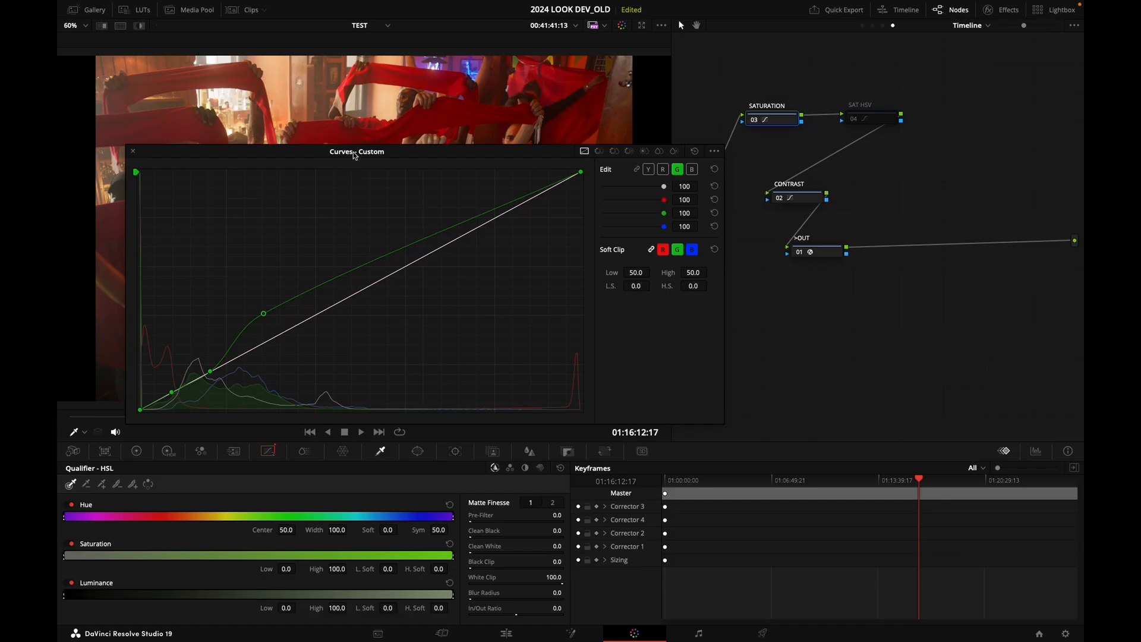
- Move the floating curve editor aside and roll off the green curve, lowering its upper point to about a quarter and white endpoint to about a third
{"action": "left_click_drag", "start_coordinate": [355, 156], "coordinate": [682, 317]}
{"action": "left_click_drag", "start_coordinate": [592, 478], "coordinate": [622, 513]}
{"action": "left_click_drag", "start_coordinate": [913, 338], "coordinate": [890, 499]}
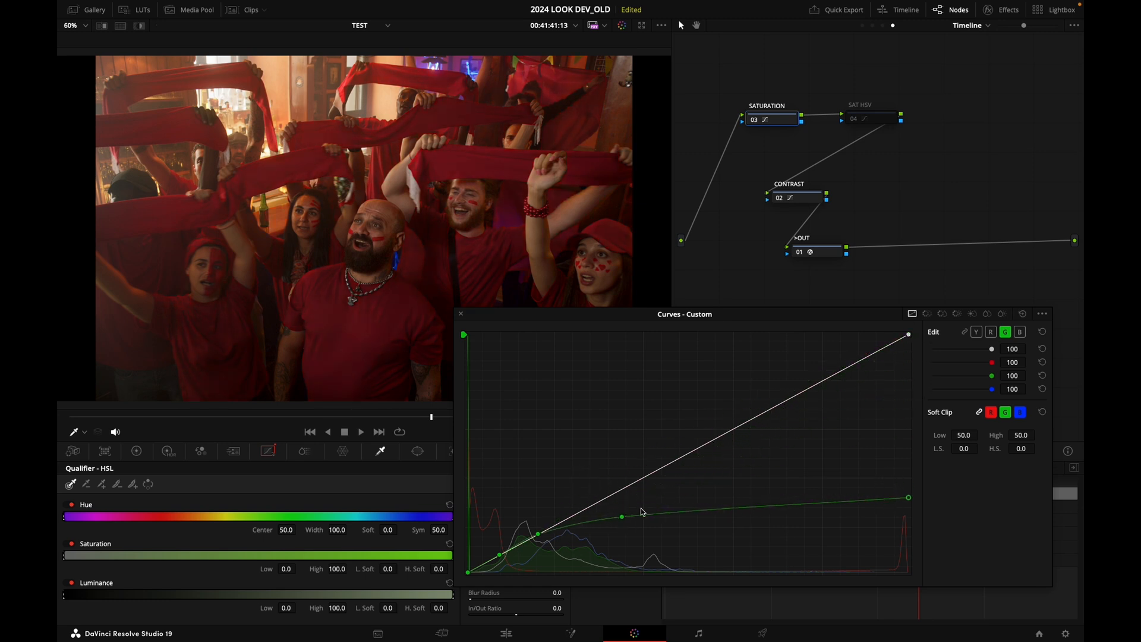
{"action": "left_click_drag", "start_coordinate": [624, 520], "coordinate": [653, 515]}
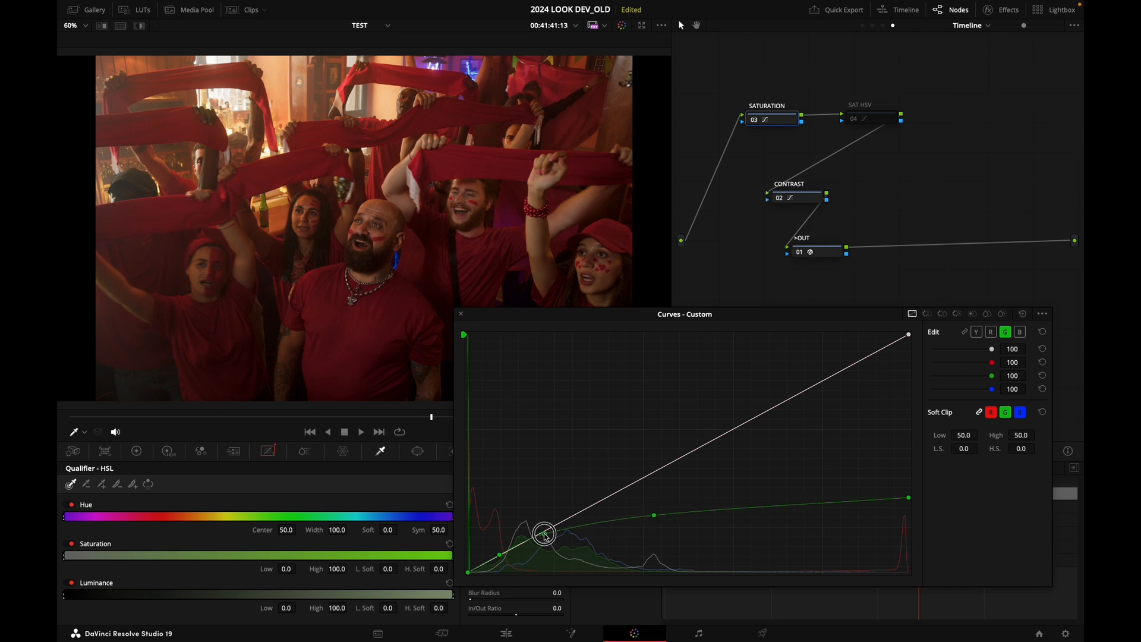
- Switch the SATURATION node off and on repeatedly to check the new green-curve roll-off on the crowd shot
{"action": "key", "text": "ctrl+d"}
{"action": "key", "text": "ctrl+d"}
{"action": "key", "text": "ctrl+d"}
{"action": "key", "text": "ctrl+d"}
{"action": "key", "text": "ctrl+d"}
{"action": "key", "text": "ctrl+d"}
{"action": "key", "text": "ctrl+d"}
{"action": "key", "text": "ctrl+d"}
{"action": "key", "text": "ctrl+d"}
{"action": "key", "text": "ctrl+d"}
{"action": "key", "text": "ctrl+d"}
{"action": "key", "text": "ctrl+d"}
{"action": "key", "text": "ctrl+d"}
{"action": "key", "text": "ctrl+d"}
{"action": "key", "text": "ctrl+d"}
{"action": "key", "text": "ctrl+d"}
- Lower the green curve's upper point slightly, close the floating editor, and nudge the SATURATION node away from SAT HSV in the graph
{"action": "left_click_drag", "start_coordinate": [555, 316], "coordinate": [507, 228]}
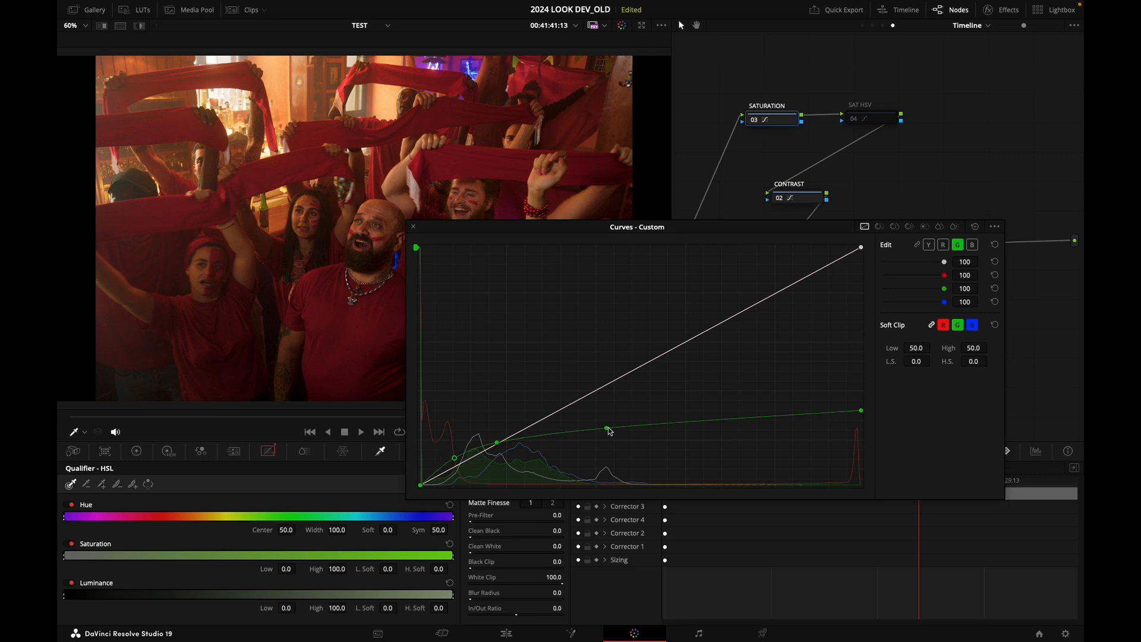
{"action": "left_click_drag", "start_coordinate": [605, 429], "coordinate": [605, 431]}
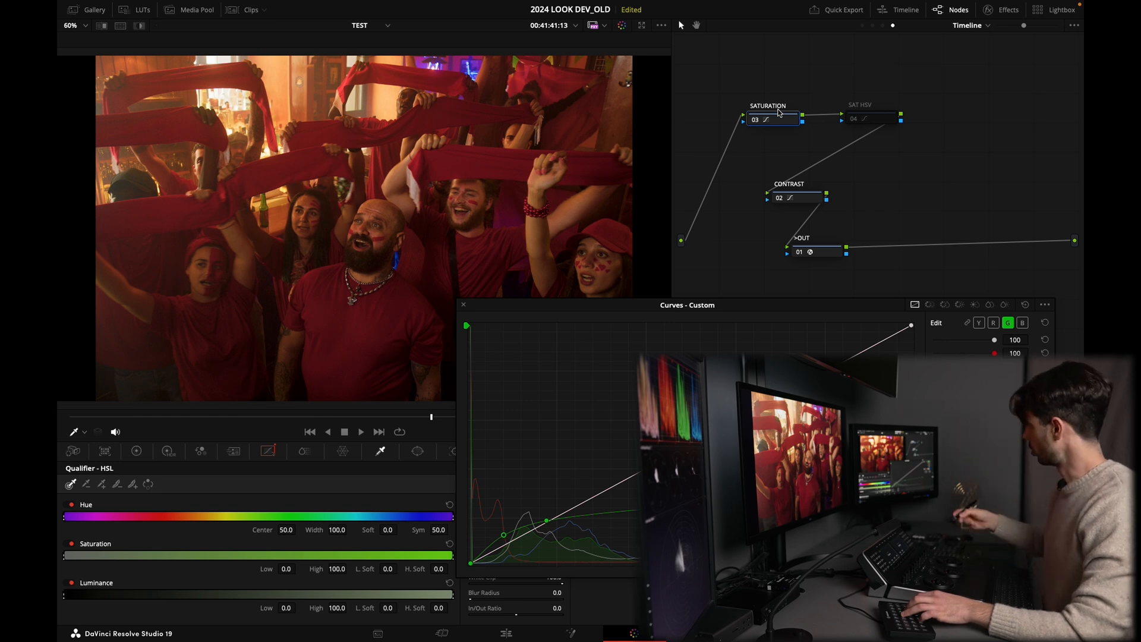
{"action": "left_click", "coordinate": [464, 305]}
{"action": "left_click_drag", "start_coordinate": [781, 121], "coordinate": [769, 122]}
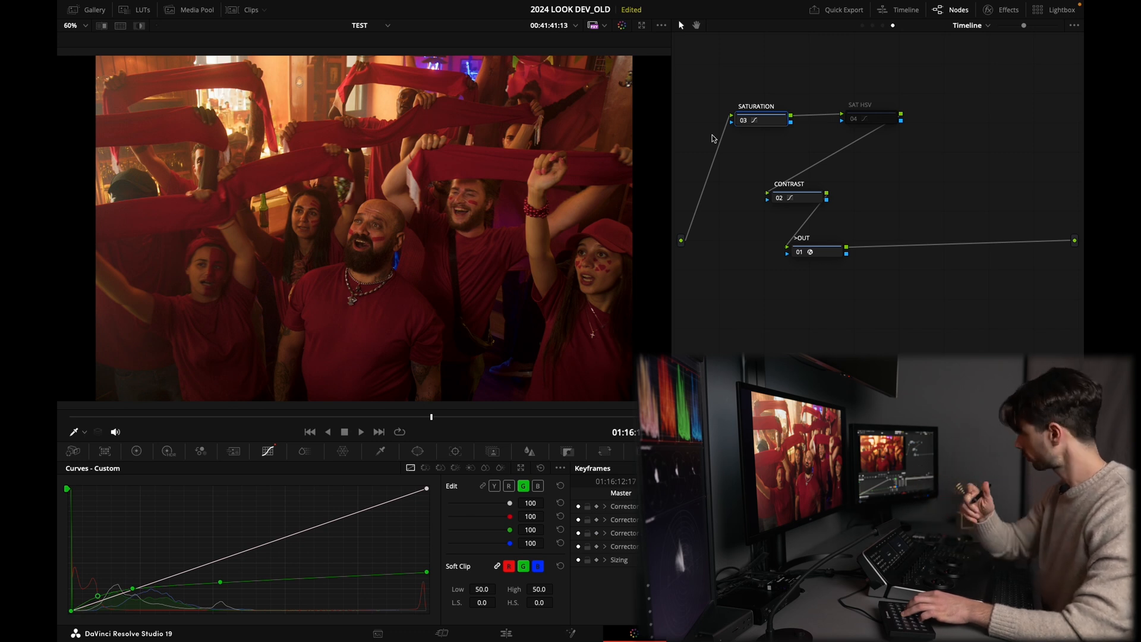
- Switch to the clip of the two women in sunglasses against the blue sky and show the SATURATION node's custom curves
{"action": "left_click", "coordinate": [246, 10]}
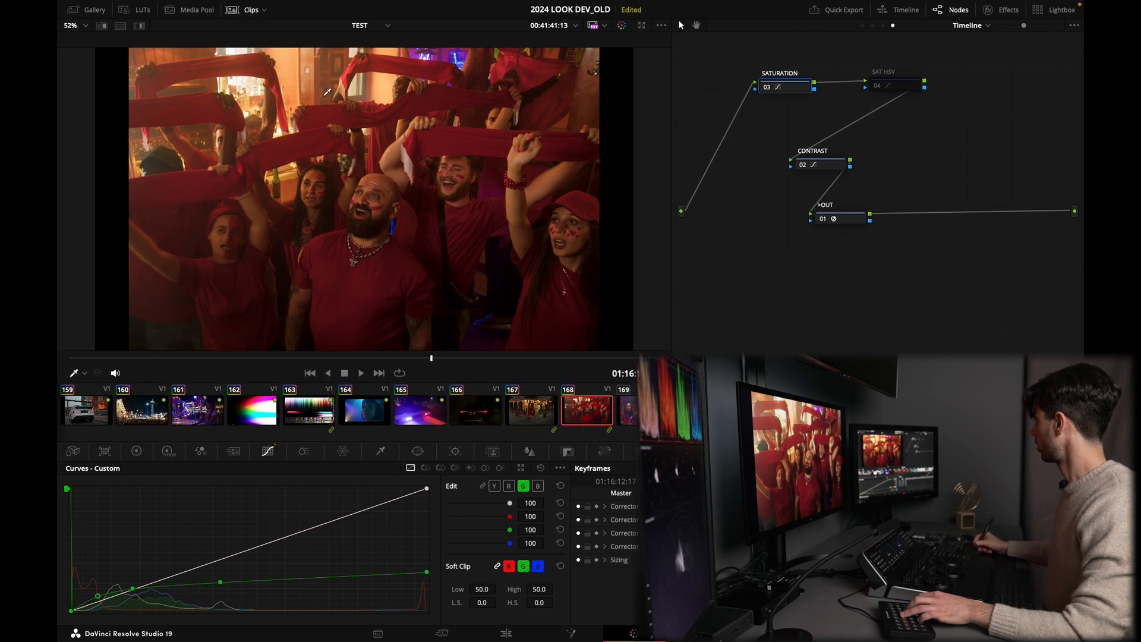
{"action": "scroll", "coordinate": [348, 410], "scroll_direction": "right", "scroll_amount": 3}
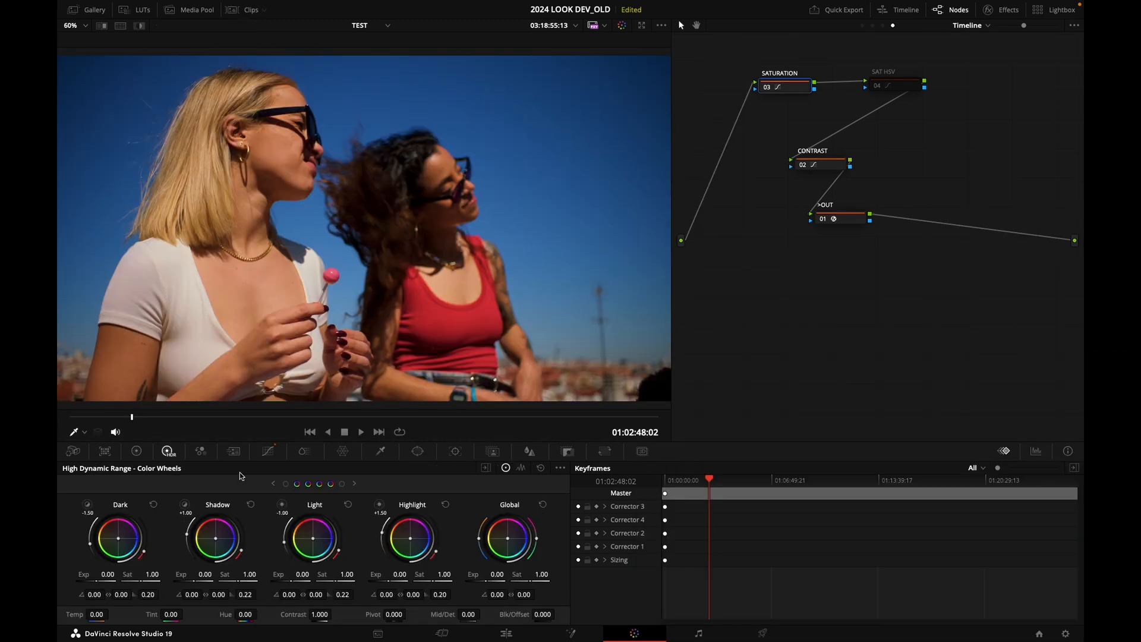
{"action": "left_click", "coordinate": [268, 451]}
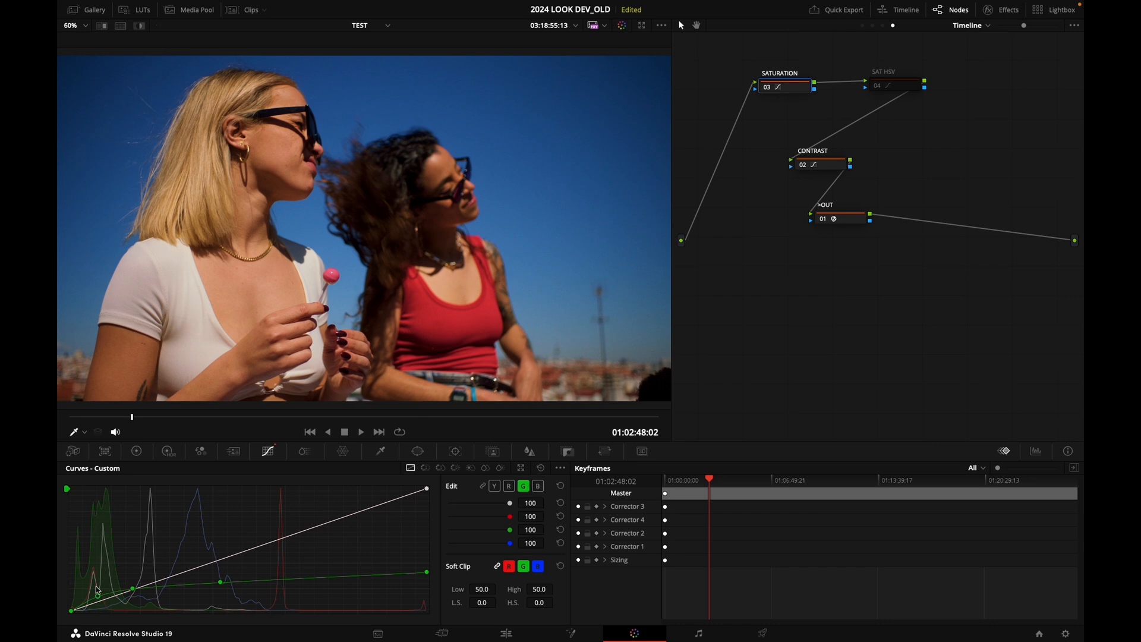
- Inspect the rolled-off green curve over the new clip's histogram in the floating curve editor, and close the editor
{"action": "left_click", "coordinate": [521, 469]}
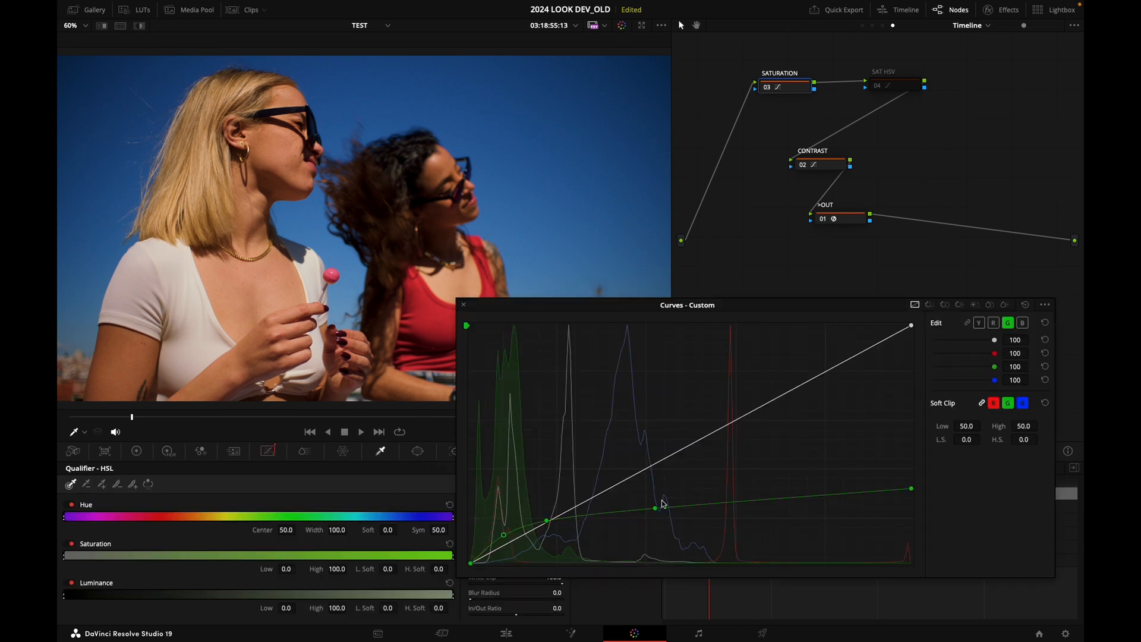
{"action": "left_click_drag", "start_coordinate": [659, 340], "coordinate": [661, 342]}
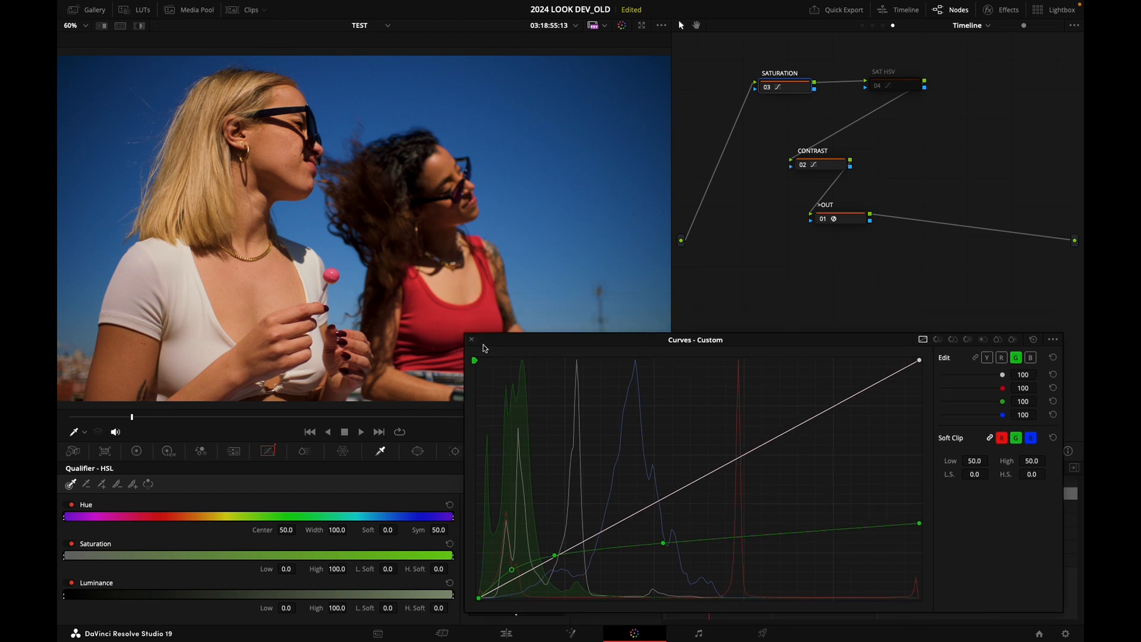
{"action": "left_click", "coordinate": [471, 339]}
- Switch the SATURATION node off and on repeatedly to compare the green-curve roll-off on the sky, skin and red top
{"action": "key", "text": "super+d"}
{"action": "key", "text": "super+d"}
{"action": "key", "text": "super+d"}
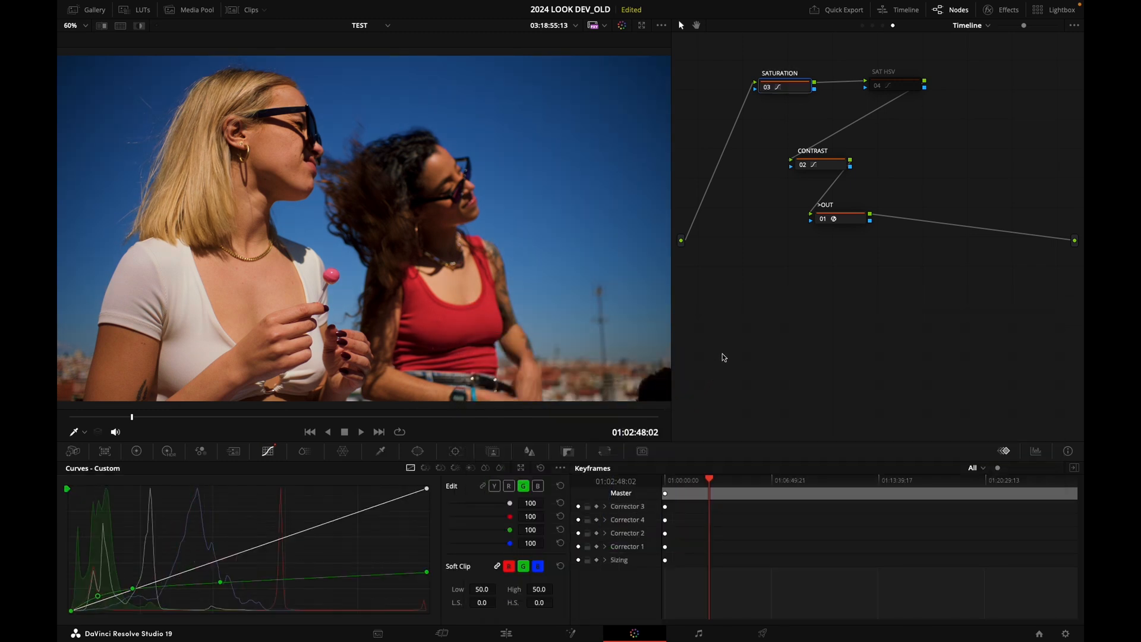
{"action": "key", "text": "super+d"}
{"action": "key", "text": "super+d"}
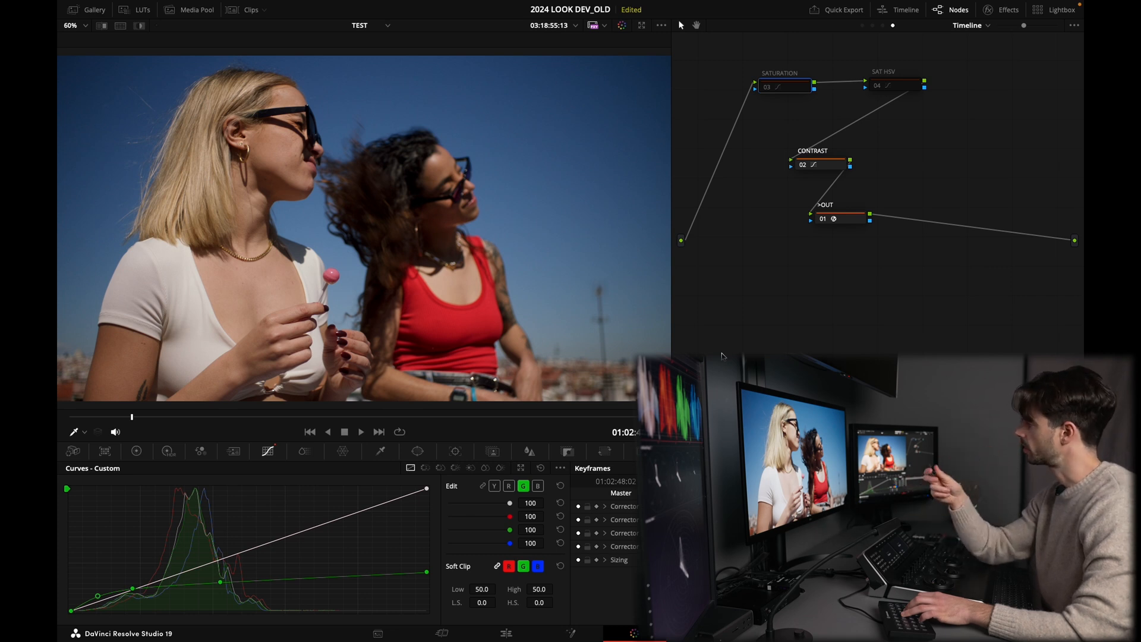
{"action": "key", "text": "super+d"}
{"action": "key", "text": "super+d"}
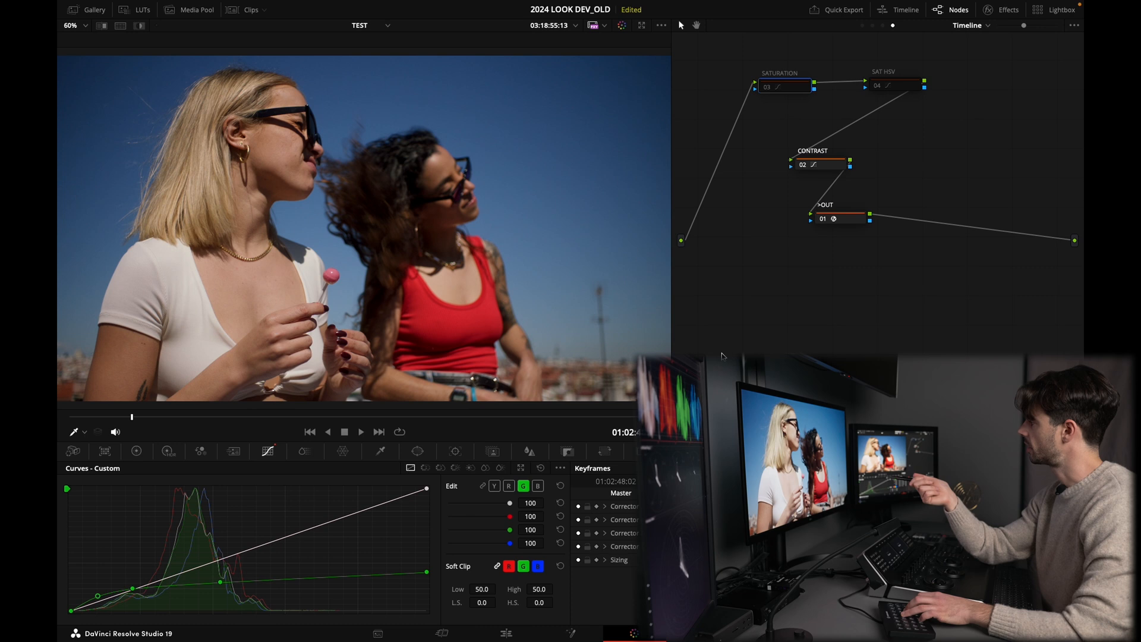
{"action": "key", "text": "super+d"}
{"action": "key", "text": "super+d"}
{"action": "key", "text": "super+d"}
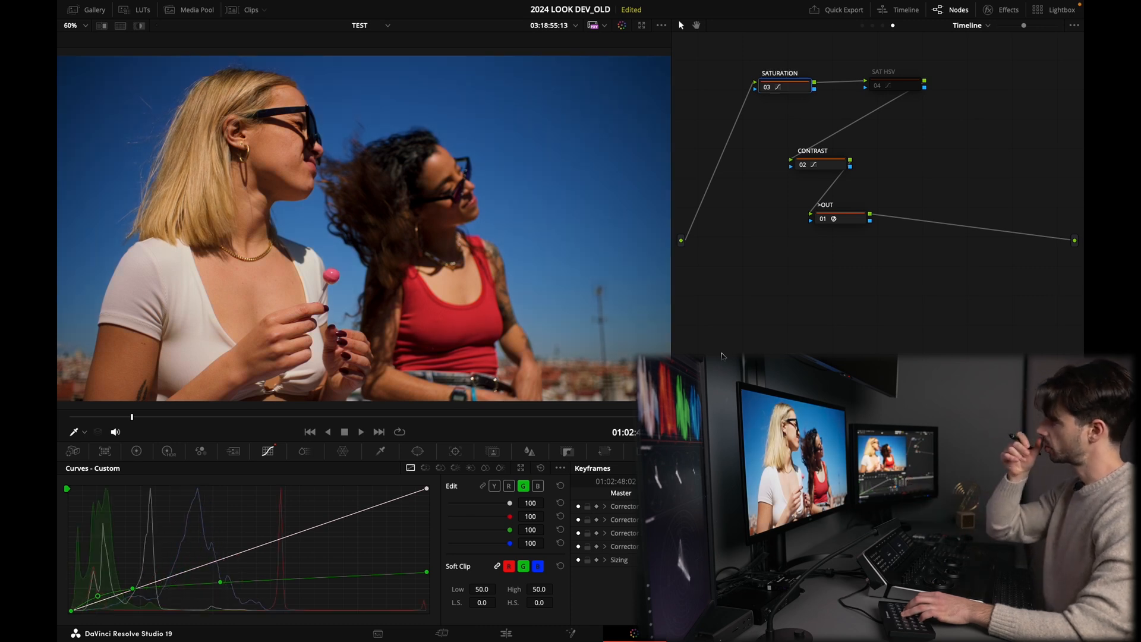
{"action": "key", "text": "super+d"}
{"action": "key", "text": "super+d"}
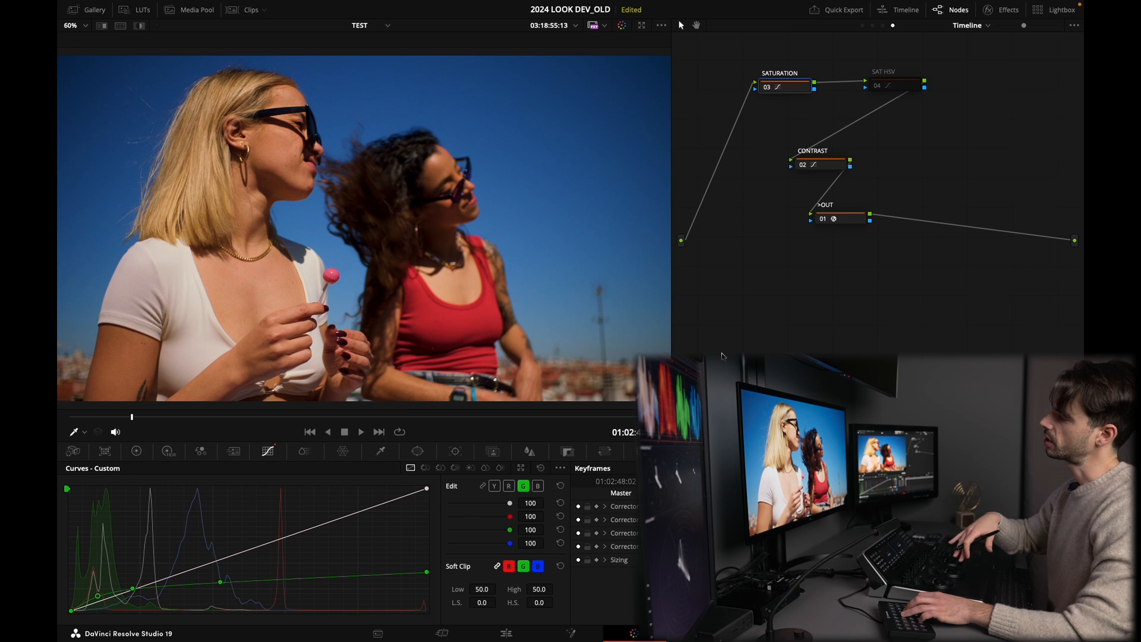
{"action": "key", "text": "super+d"}
{"action": "key", "text": "super+d"}
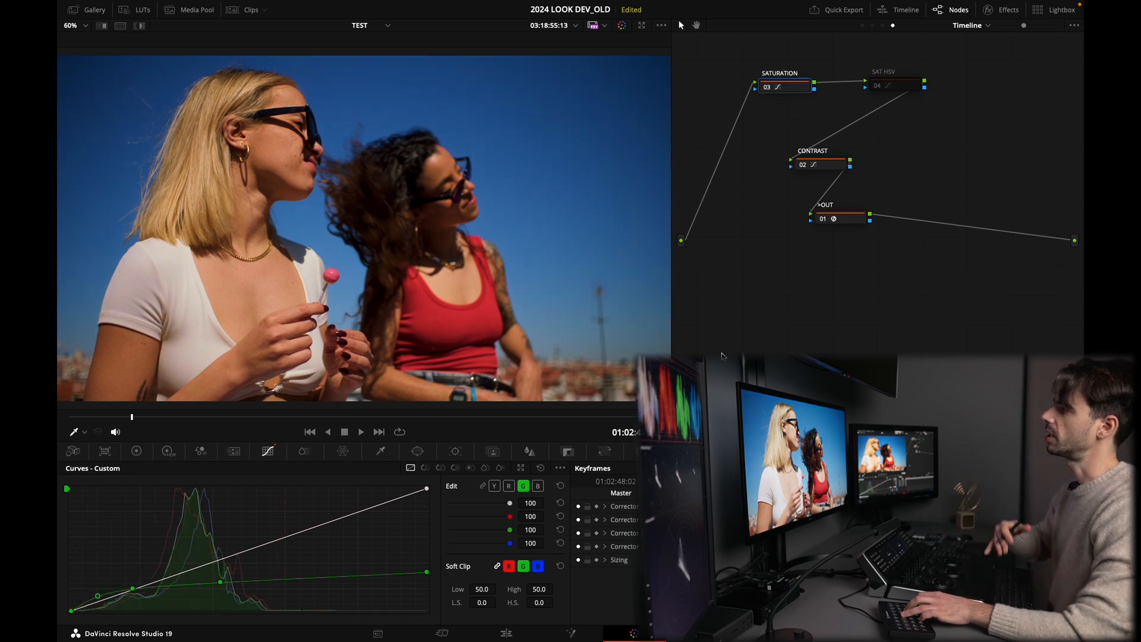
{"action": "key", "text": "super+d"}
{"action": "key", "text": "super+d"}
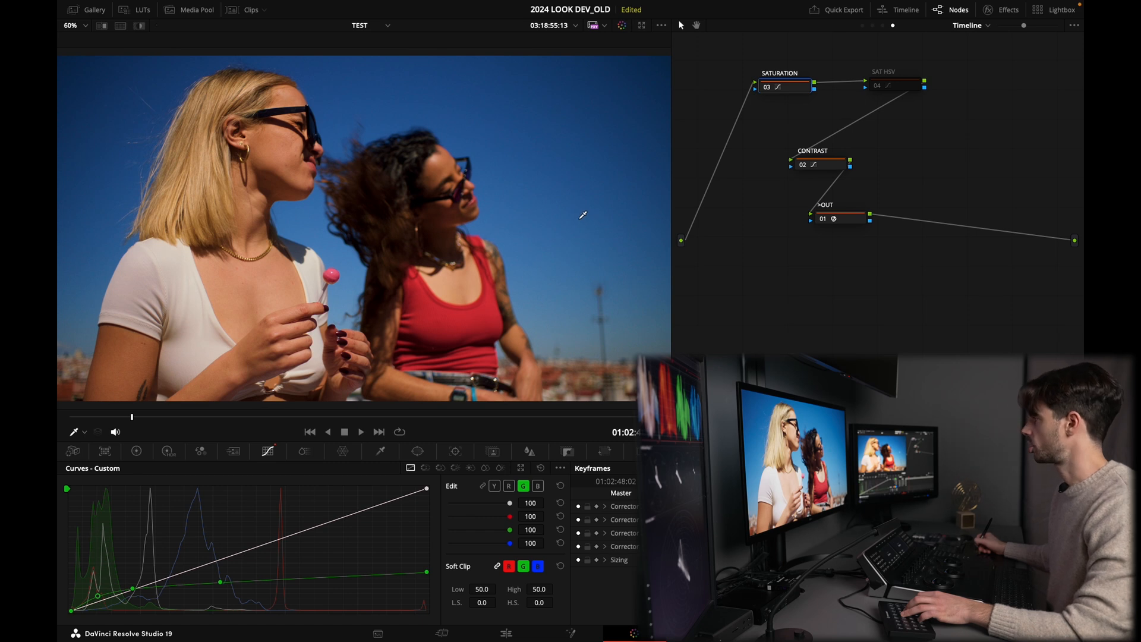
- Reopen the floating curve editor and remove the green roll-off, raising the white endpoint to maximum and placing the upper point on the diagonal
{"action": "left_click", "coordinate": [521, 468]}
{"action": "left_click_drag", "start_coordinate": [601, 345], "coordinate": [545, 277]}
{"action": "left_click_drag", "start_coordinate": [609, 480], "coordinate": [559, 463]}
{"action": "left_click_drag", "start_coordinate": [863, 455], "coordinate": [918, 266]}
{"action": "left_click_drag", "start_coordinate": [559, 462], "coordinate": [552, 463]}
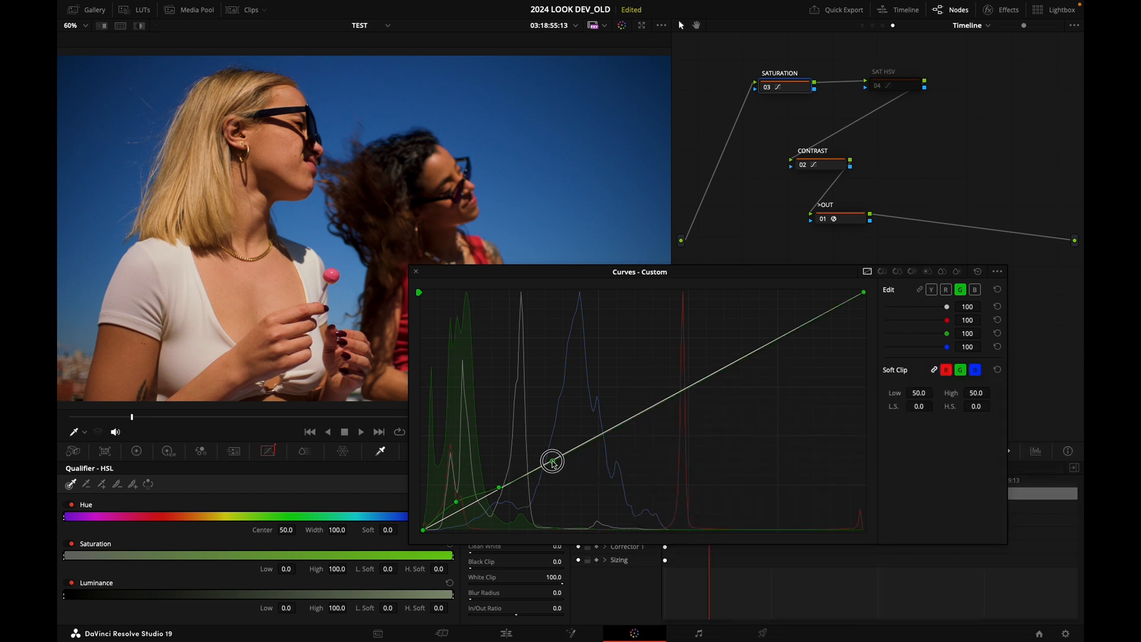
- Pull the green curve's lowest control point below the diagonal to reduce low saturation, and compare with the SATURATION node off and on
{"action": "left_click_drag", "start_coordinate": [458, 504], "coordinate": [466, 521]}
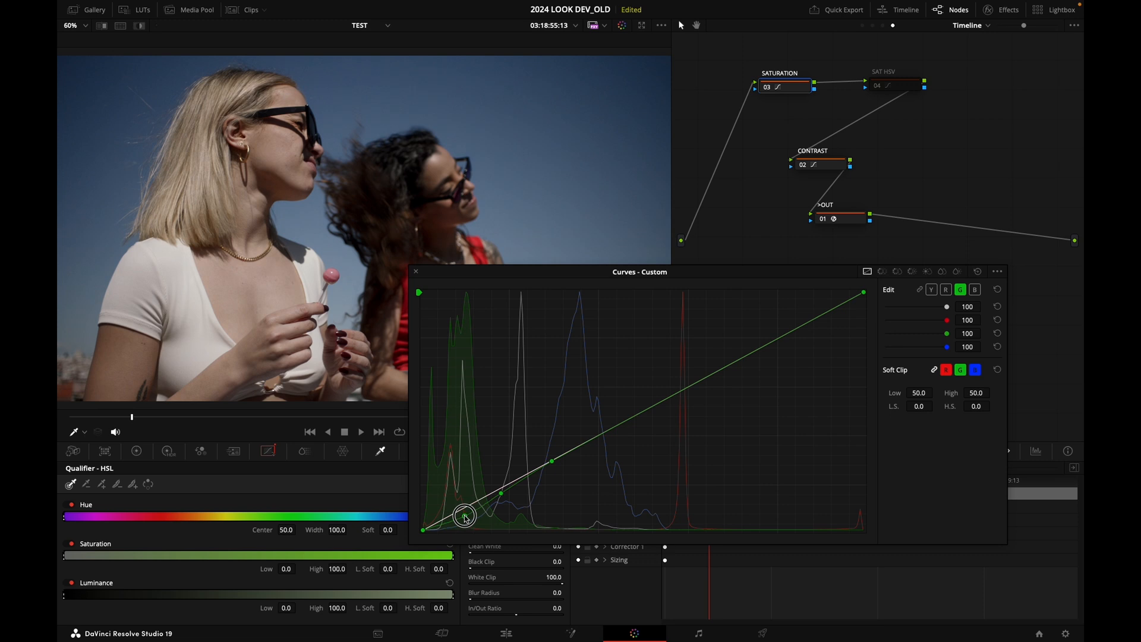
{"action": "key", "text": "super+d"}
{"action": "key", "text": "super+d"}
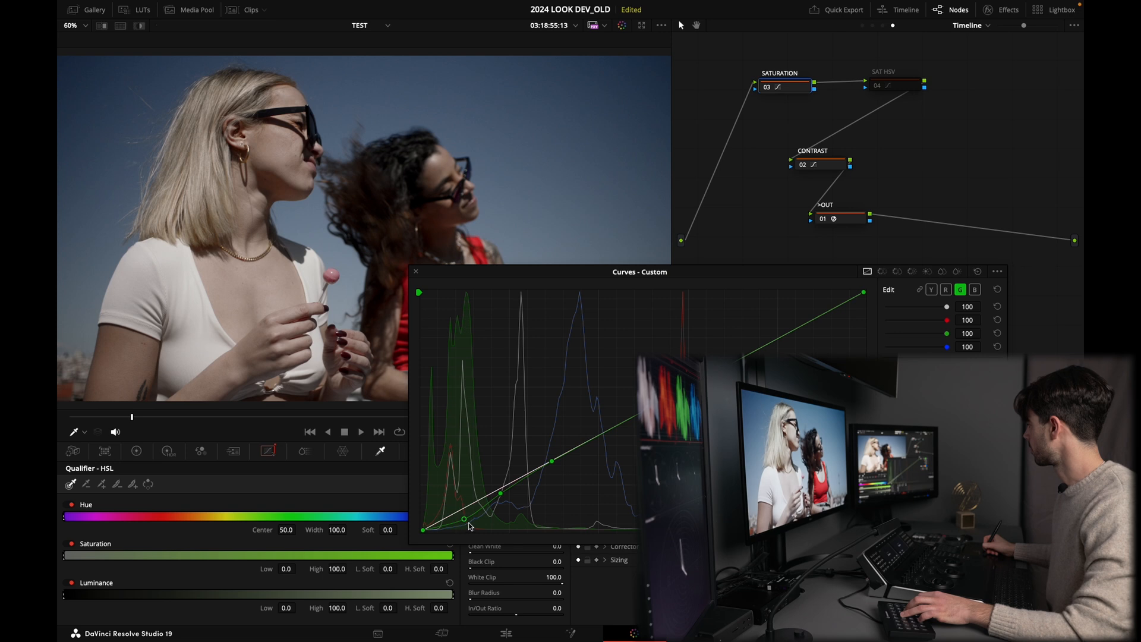
- Lower the green curve's low control point to zero and its neighbour below the diagonal, and compare with the SATURATION node off and on
{"action": "left_click_drag", "start_coordinate": [462, 522], "coordinate": [506, 500]}
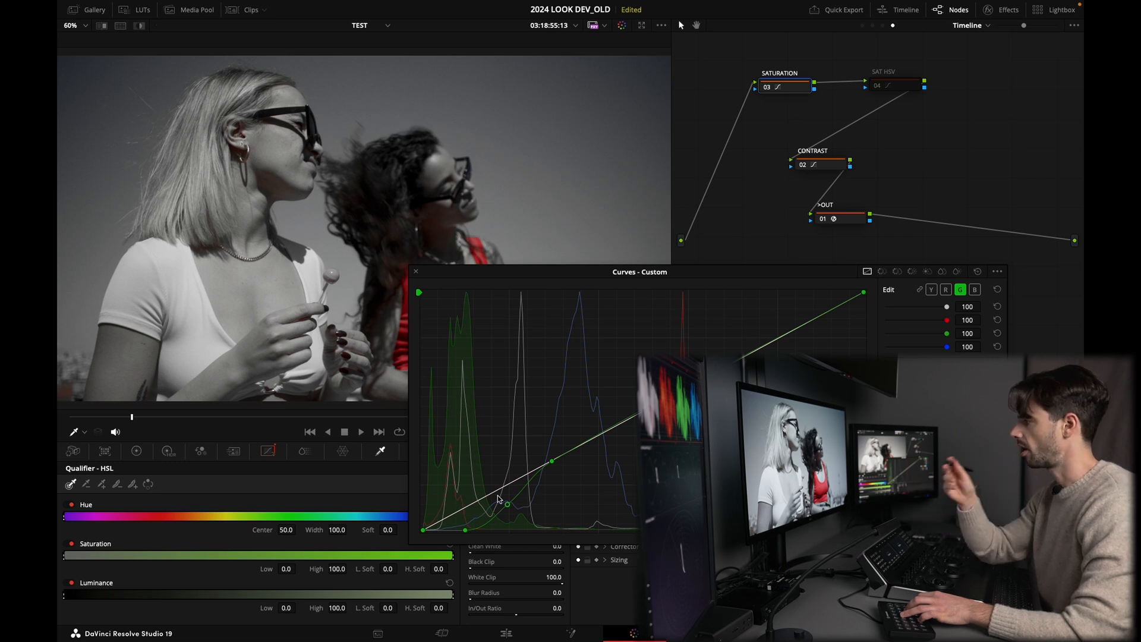
{"action": "key", "text": "ctrl+d"}
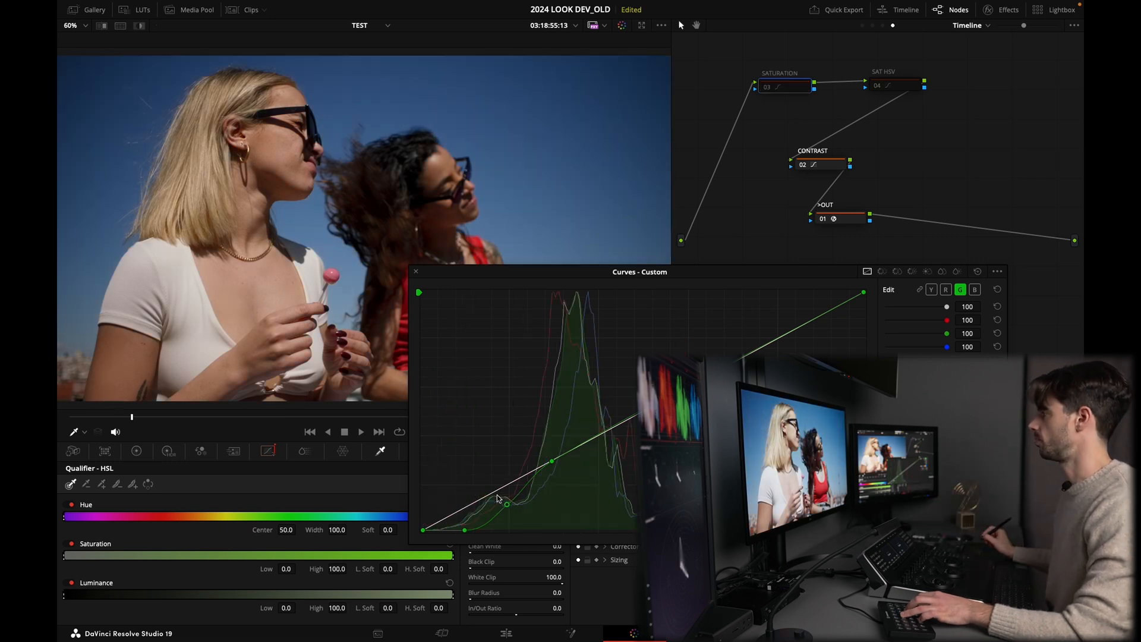
{"action": "key", "text": "ctrl+d"}
{"action": "key", "text": "ctrl+d"}
{"action": "key", "text": "ctrl+d"}
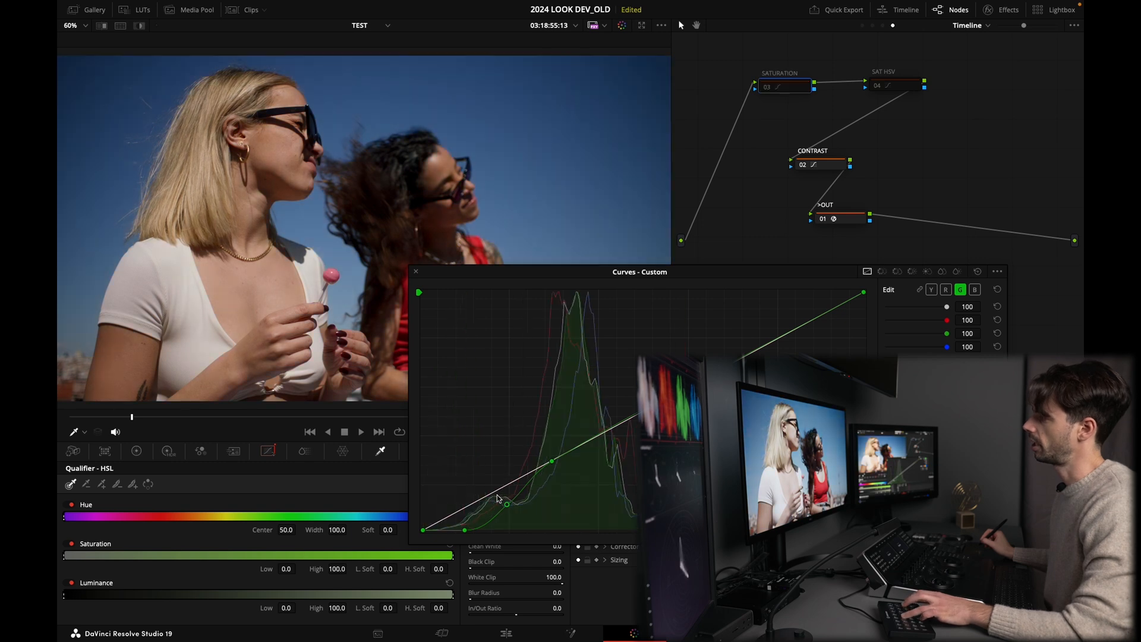